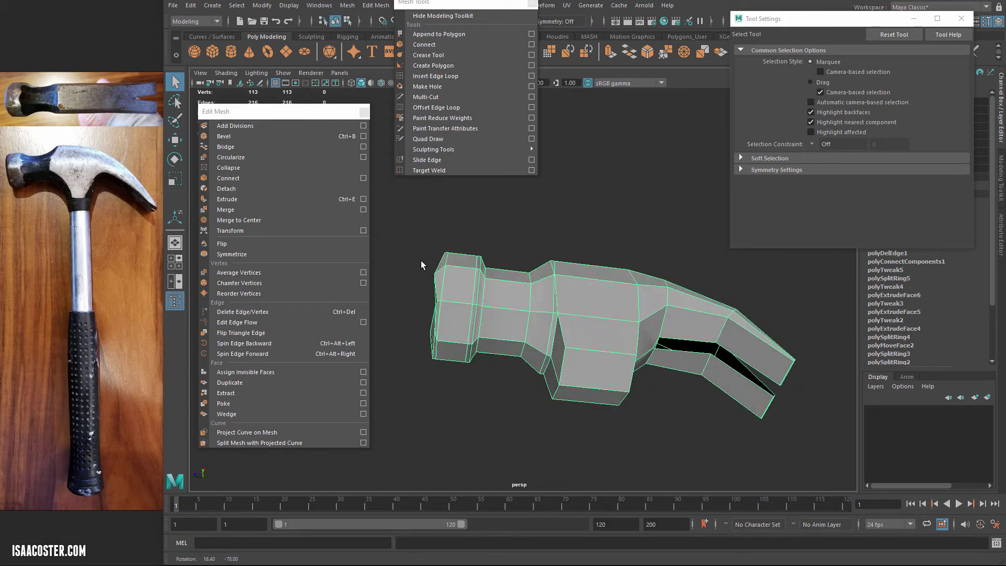
Delete the extra edge loop beside the front edge of the hammer's central body, where the neck flares into it.
{"action": "scroll", "coordinate": [422, 264], "scroll_direction": "up", "scroll_amount": 3}
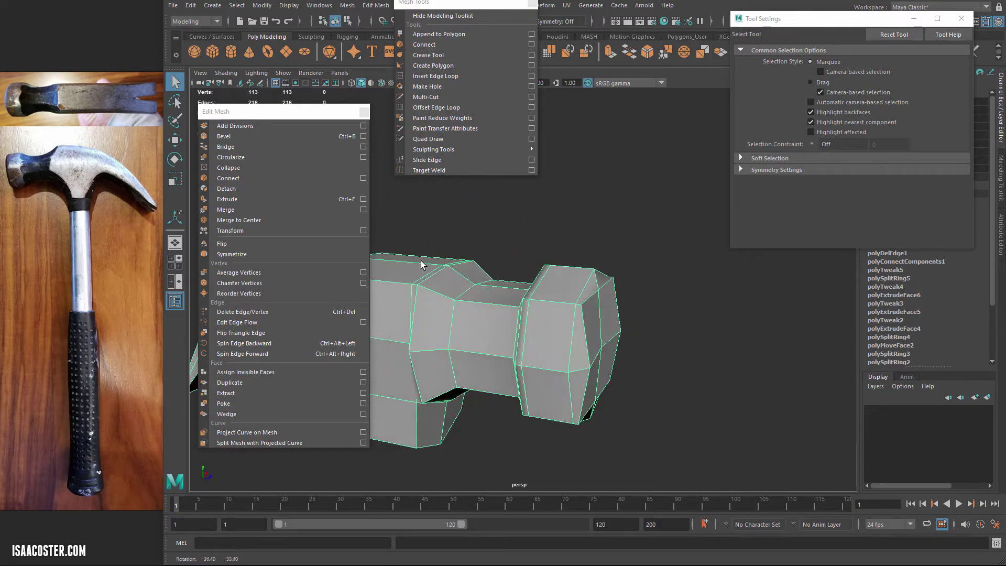
{"action": "scroll", "coordinate": [423, 264], "scroll_direction": "up", "scroll_amount": 2}
{"action": "middle_click_drag", "start_coordinate": [631, 294], "coordinate": [602, 296], "text": "alt"}
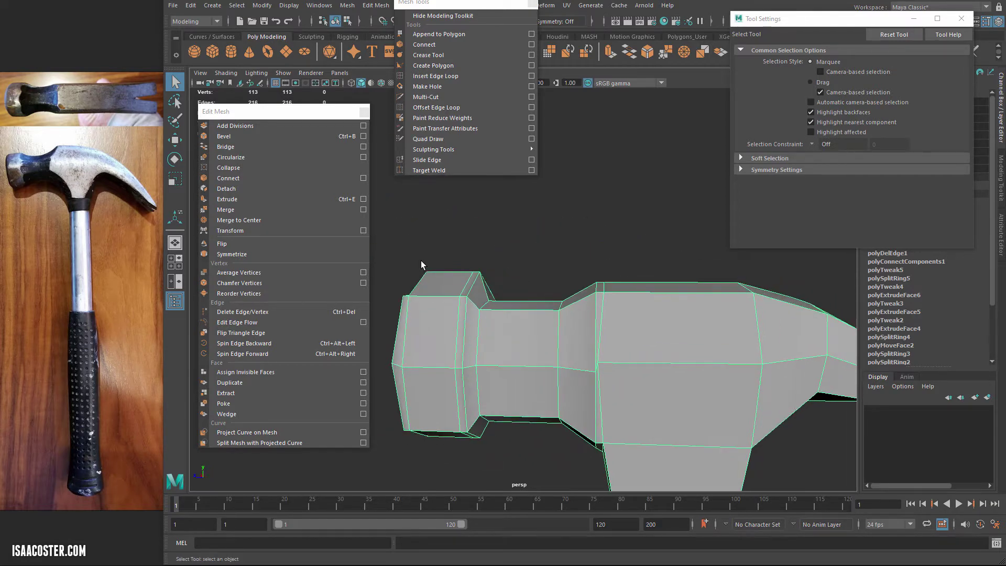
{"action": "right_click_drag", "start_coordinate": [602, 296], "coordinate": [600, 269]}
{"action": "left_click", "coordinate": [595, 320]}
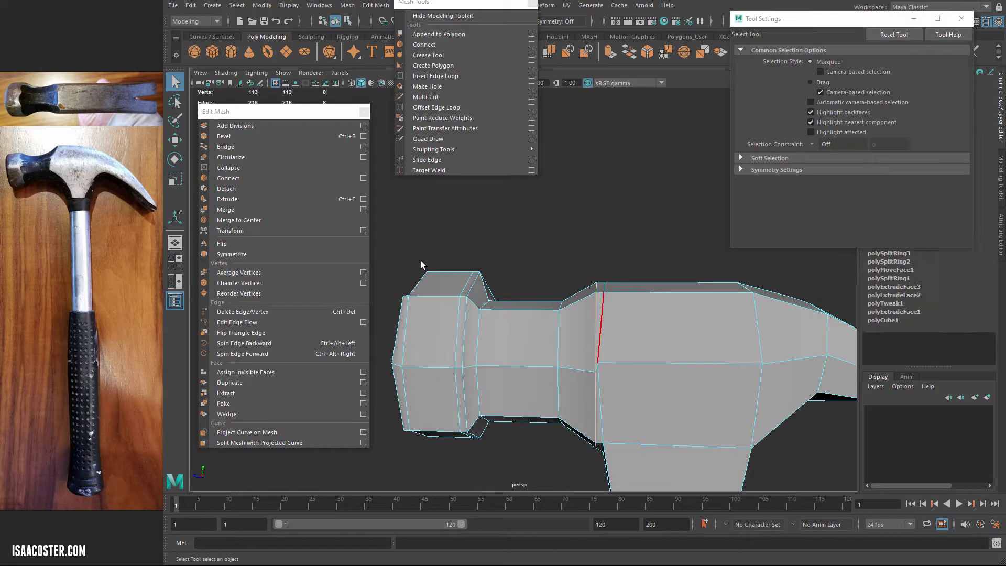
{"action": "key", "text": "ctrl+Delete"}
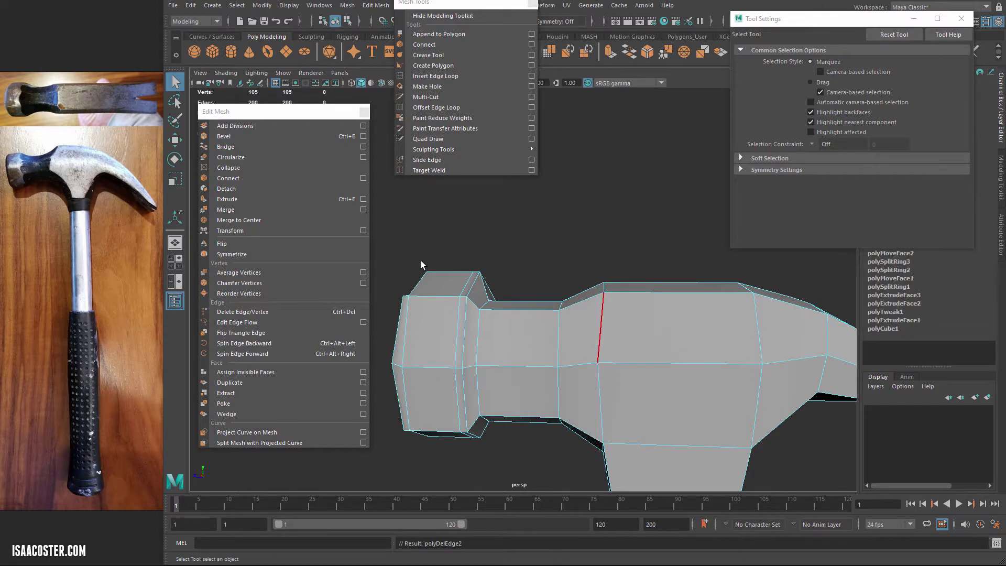
Flatten the faces of the hammer's striking end along the Z axis, using Scale with World axis orientation.
{"action": "left_click_drag", "start_coordinate": [421, 265], "coordinate": [424, 264], "text": "alt"}
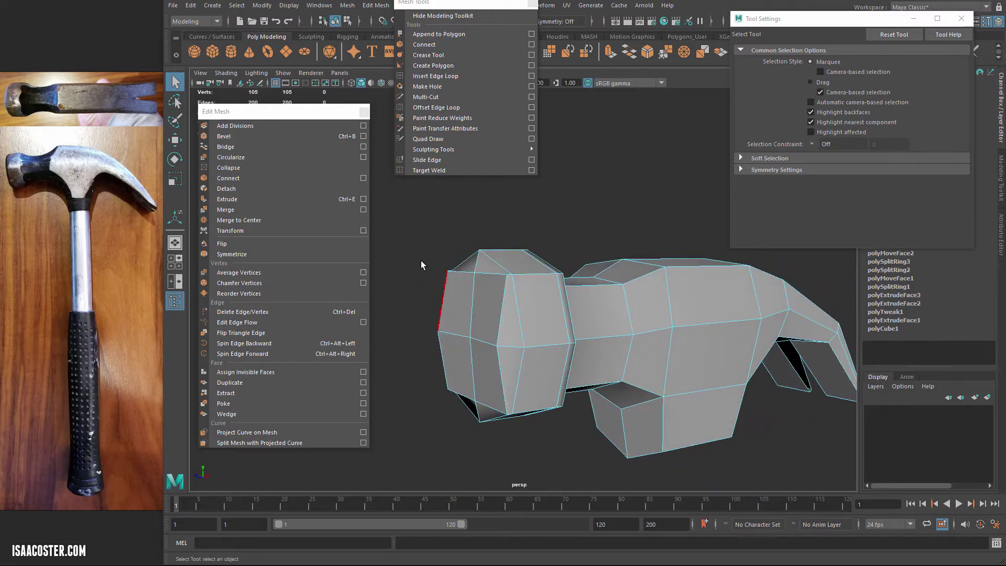
{"action": "right_click_drag", "start_coordinate": [505, 302], "coordinate": [505, 330]}
{"action": "left_click", "coordinate": [510, 324]}
{"action": "left_click_drag", "start_coordinate": [424, 264], "coordinate": [424, 265], "text": "alt"}
{"action": "key", "text": "r"}
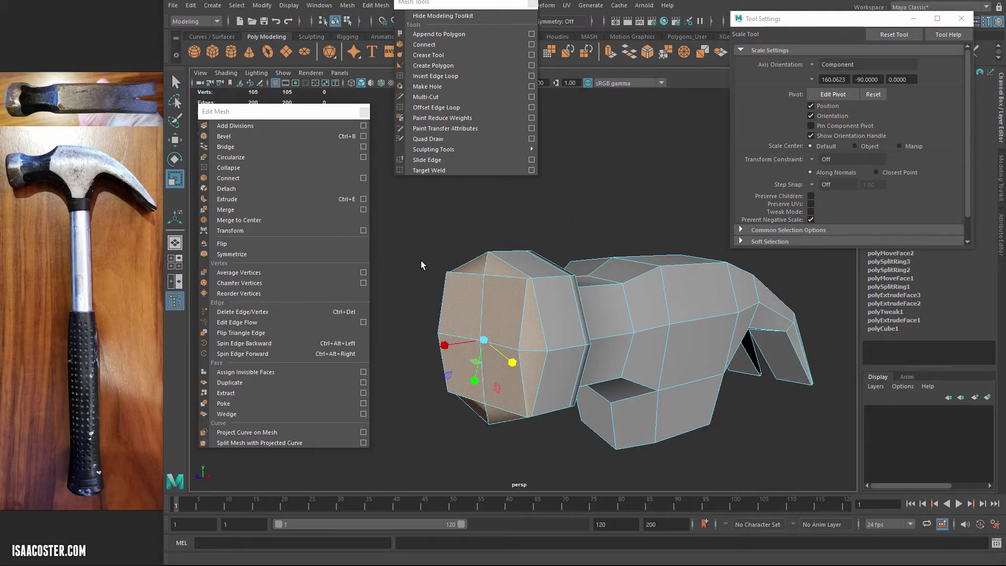
{"action": "left_click_drag", "start_coordinate": [798, 21], "coordinate": [795, 20]}
{"action": "left_click", "coordinate": [956, 18]}
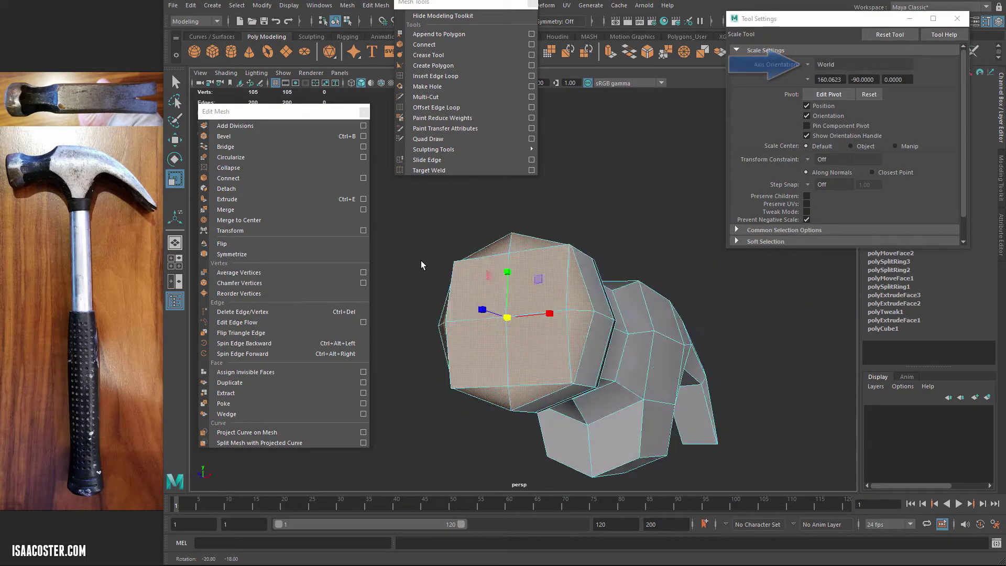
{"action": "left_click_drag", "start_coordinate": [422, 265], "coordinate": [422, 265], "text": "alt"}
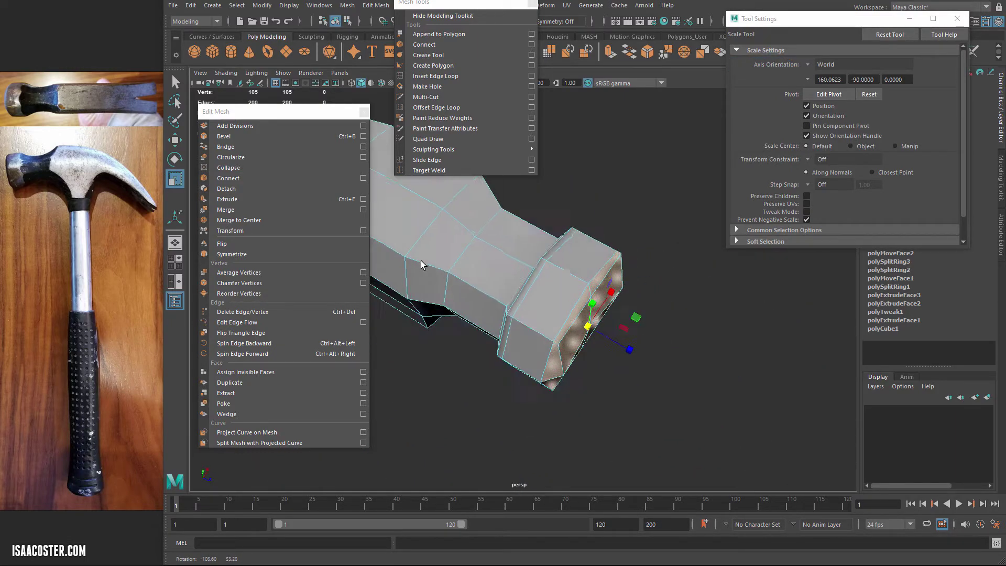
{"action": "left_click_drag", "start_coordinate": [631, 355], "coordinate": [606, 344]}
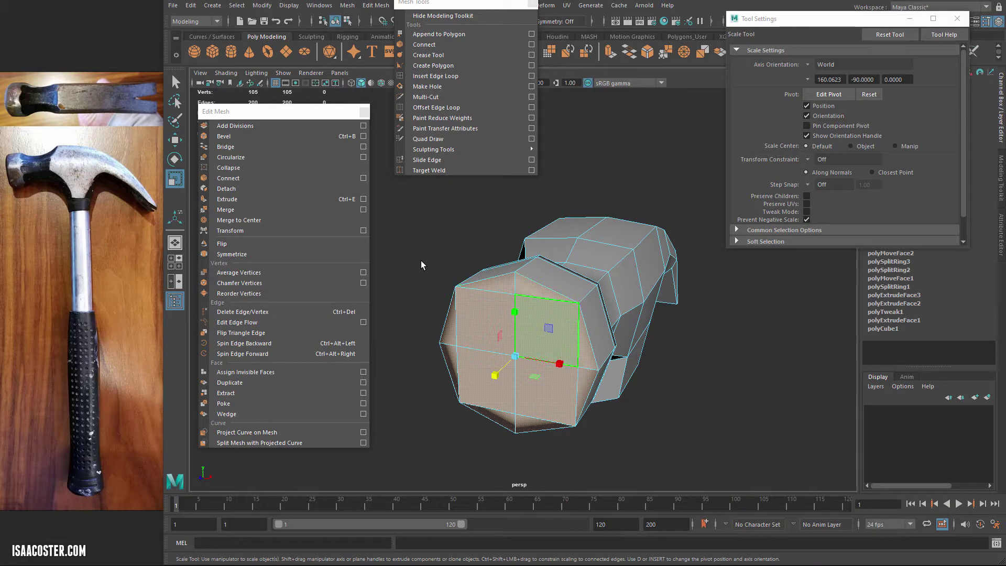
Select the four central faces of the striking end and scale them slightly inward in the XY plane.
{"action": "right_click", "coordinate": [566, 305]}
{"action": "left_click", "coordinate": [556, 322]}
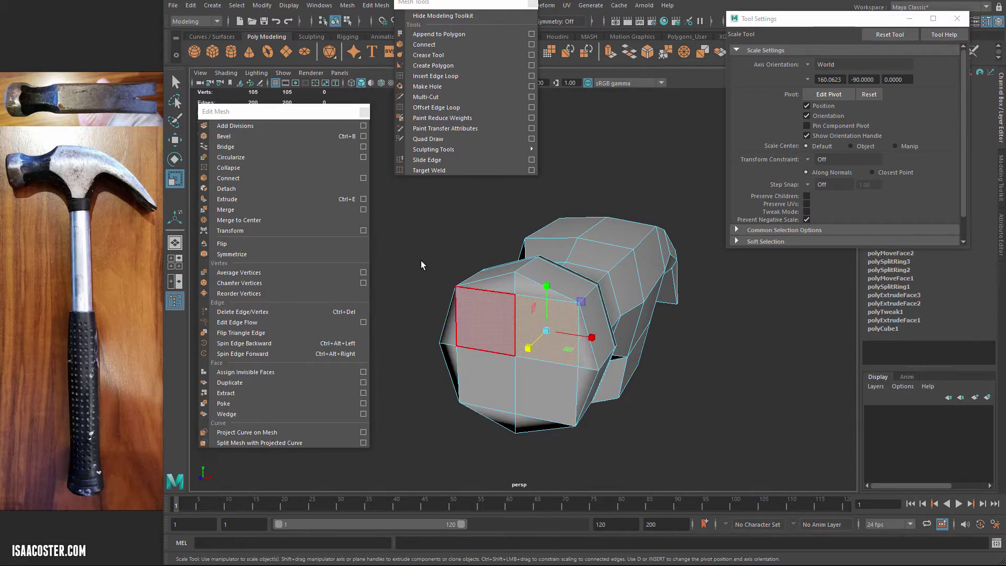
{"action": "left_click", "coordinate": [485, 321], "text": "shift"}
{"action": "left_click", "coordinate": [487, 380], "text": "shift"}
{"action": "left_click", "coordinate": [546, 391], "text": "shift"}
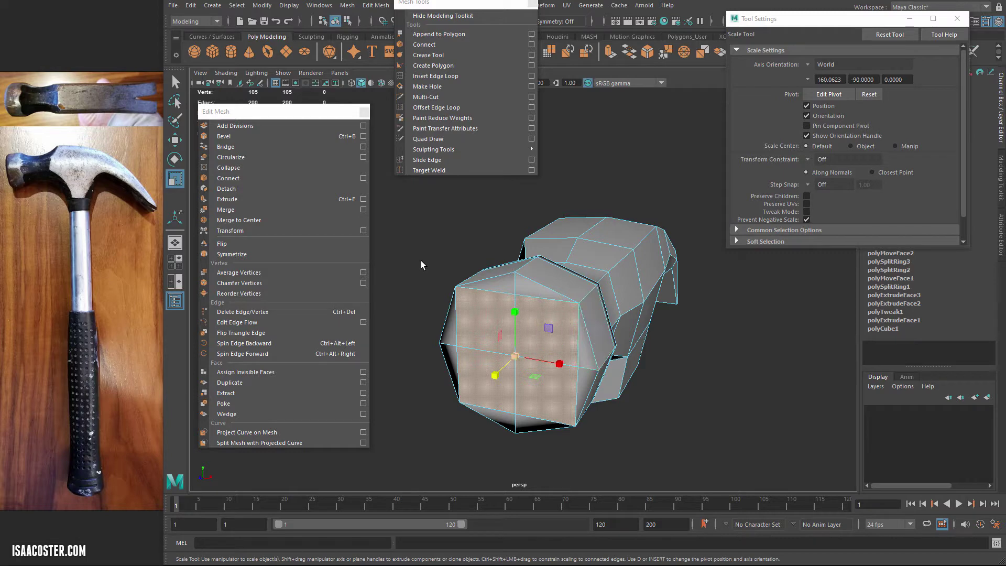
{"action": "left_click_drag", "start_coordinate": [515, 356], "coordinate": [513, 356]}
{"action": "middle_click_drag", "start_coordinate": [422, 264], "coordinate": [421, 264]}
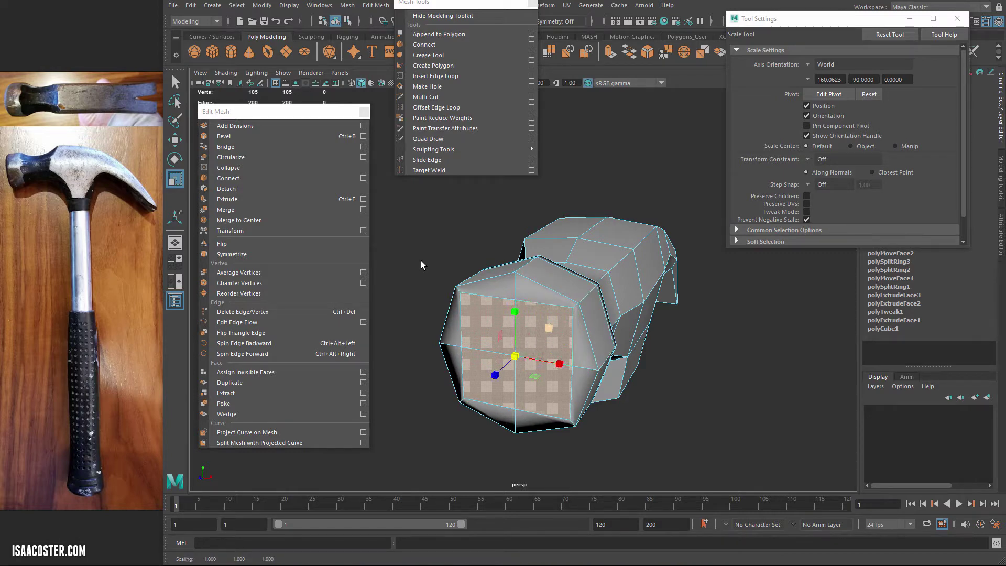
Scale the four corner vertices of the inner square on the striking face inward to round its outline.
{"action": "left_click_drag", "start_coordinate": [550, 309], "coordinate": [587, 288], "text": "alt"}
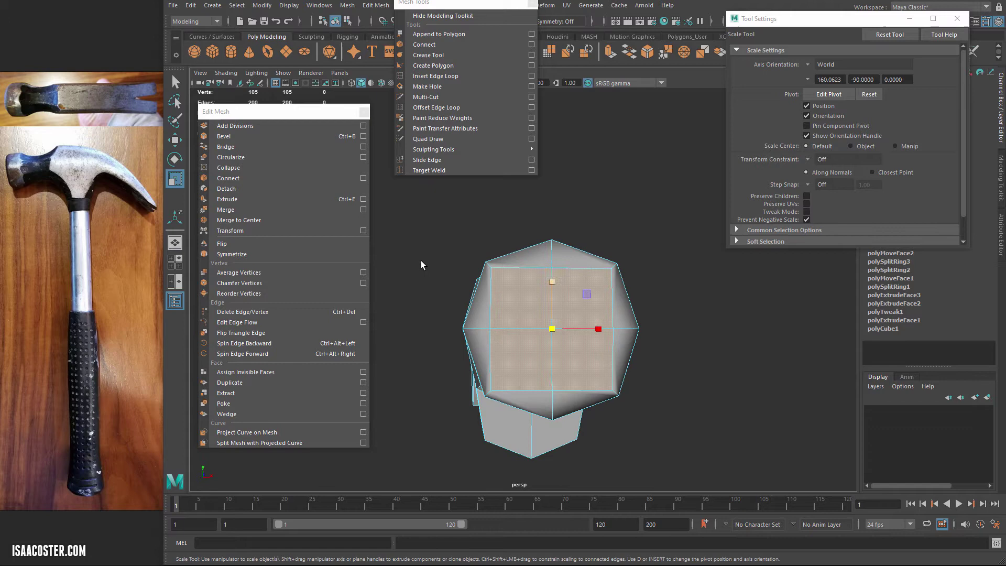
{"action": "right_click", "coordinate": [503, 274]}
{"action": "right_click_drag", "start_coordinate": [422, 265], "coordinate": [421, 264]}
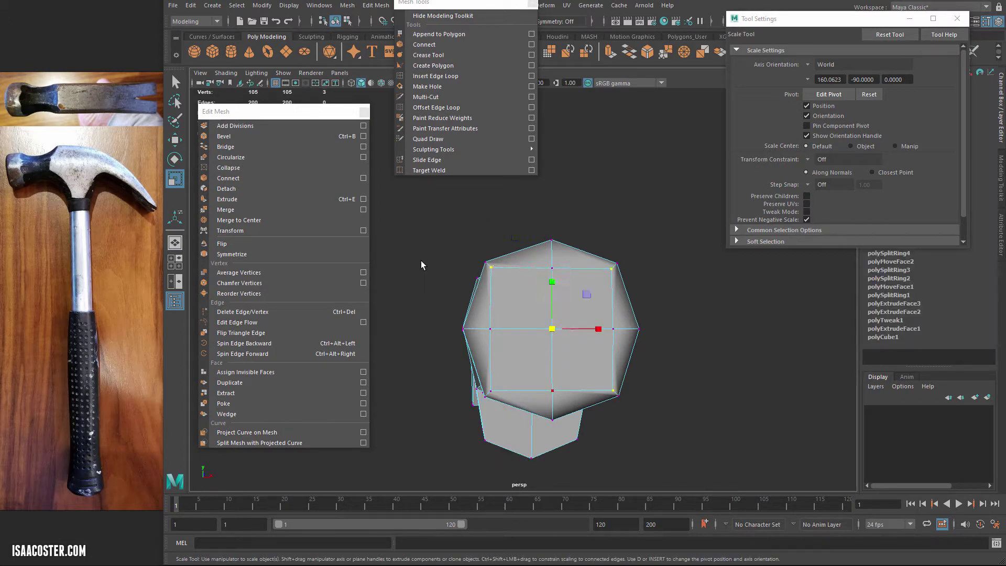
{"action": "middle_click_drag", "start_coordinate": [422, 264], "coordinate": [421, 264]}
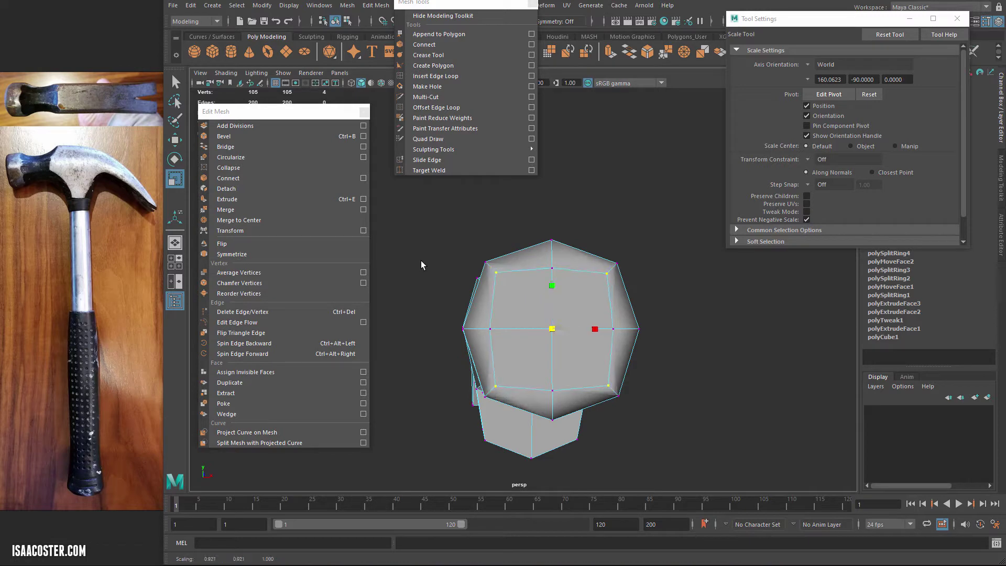
Try to move the inner corner vertices of the striking face along the Z axis.
{"action": "left_click_drag", "start_coordinate": [422, 264], "coordinate": [422, 264], "text": "alt"}
{"action": "key", "text": "w"}
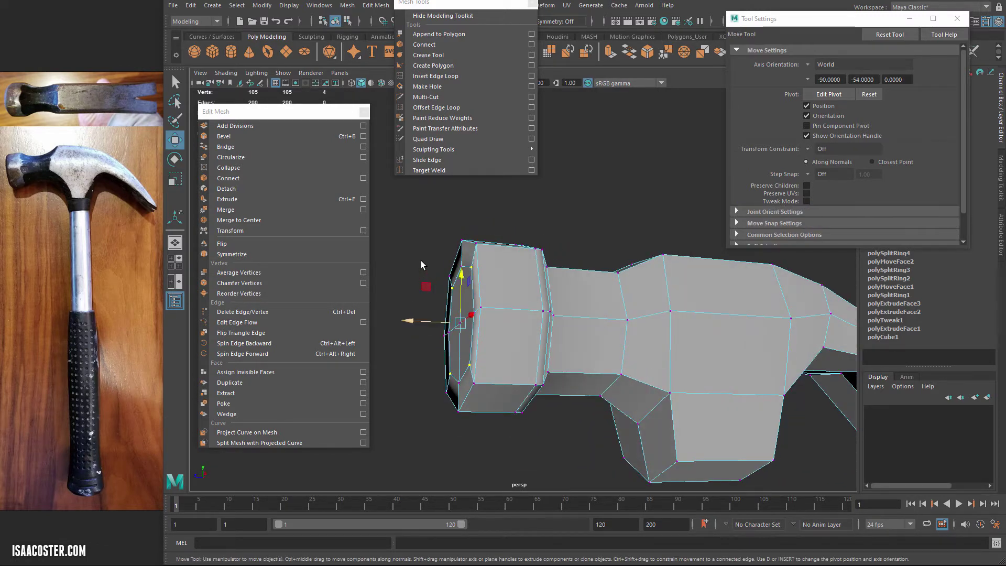
{"action": "middle_click_drag", "start_coordinate": [422, 265], "coordinate": [422, 265]}
{"action": "key", "text": "ctrl+z"}
Insert an edge loop close to the front edge of the central body, on the neck side.
{"action": "right_click_drag", "start_coordinate": [418, 362], "coordinate": [418, 391]}
{"action": "left_click_drag", "start_coordinate": [421, 265], "coordinate": [440, 265], "text": "alt"}
{"action": "middle_click_drag", "start_coordinate": [421, 266], "coordinate": [408, 265]}
{"action": "mouse_move", "coordinate": [420, 265]}
{"action": "left_mouse_down", "text": "alt"}
{"action": "mouse_move", "coordinate": [393, 266]}
{"action": "mouse_move", "coordinate": [421, 265]}
{"action": "left_mouse_up", "text": "alt"}
{"action": "scroll", "coordinate": [422, 265], "scroll_direction": "up", "scroll_amount": 3}
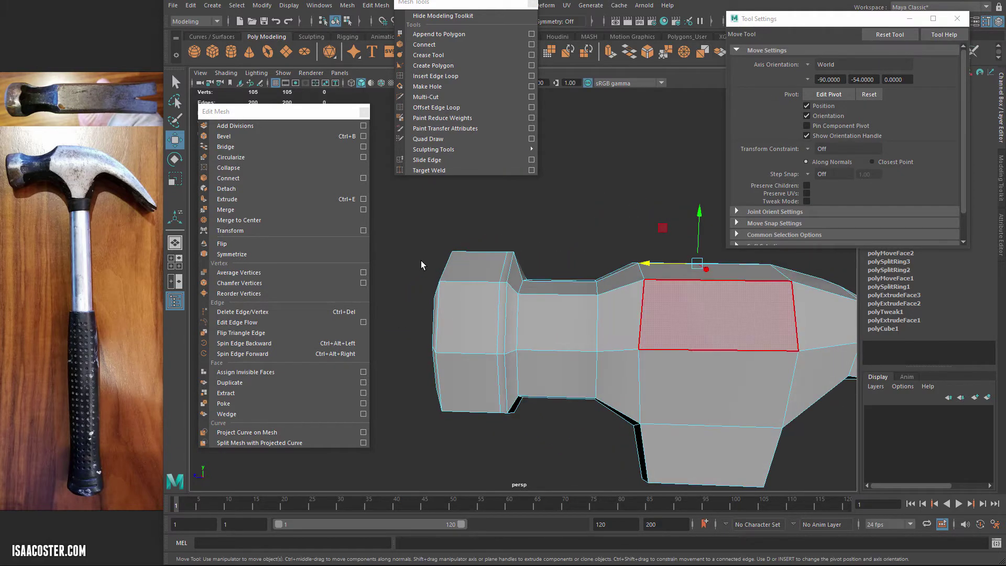
{"action": "middle_click_drag", "start_coordinate": [421, 265], "coordinate": [421, 265], "text": "alt"}
{"action": "left_click_drag", "start_coordinate": [420, 265], "coordinate": [421, 261], "text": "alt"}
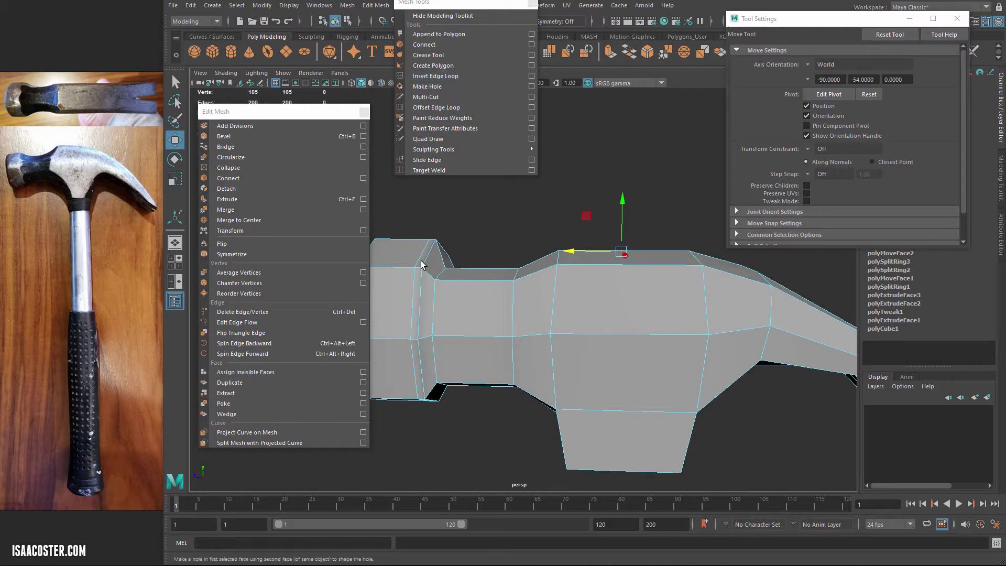
{"action": "left_click", "coordinate": [435, 76]}
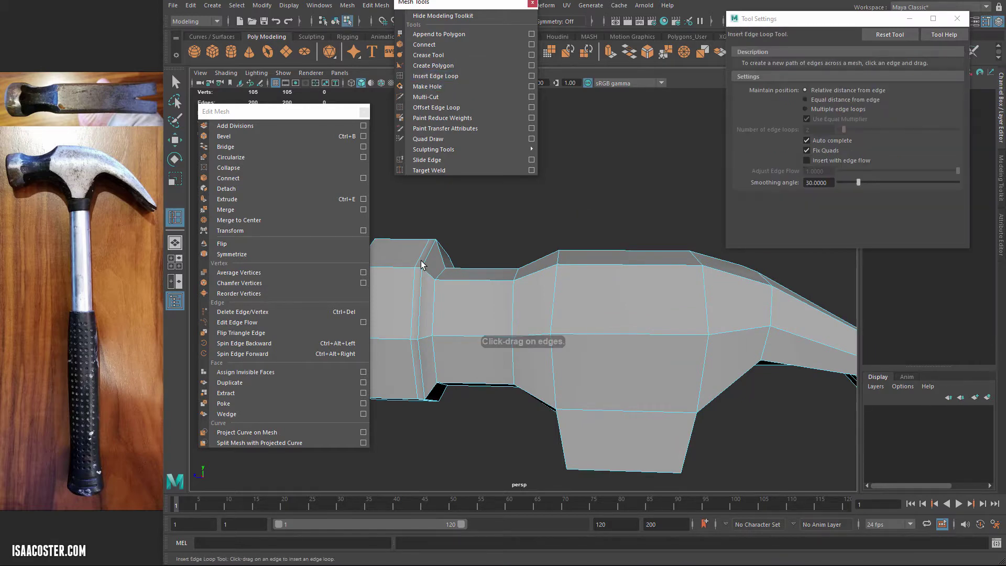
{"action": "left_click_drag", "start_coordinate": [549, 268], "coordinate": [549, 267]}
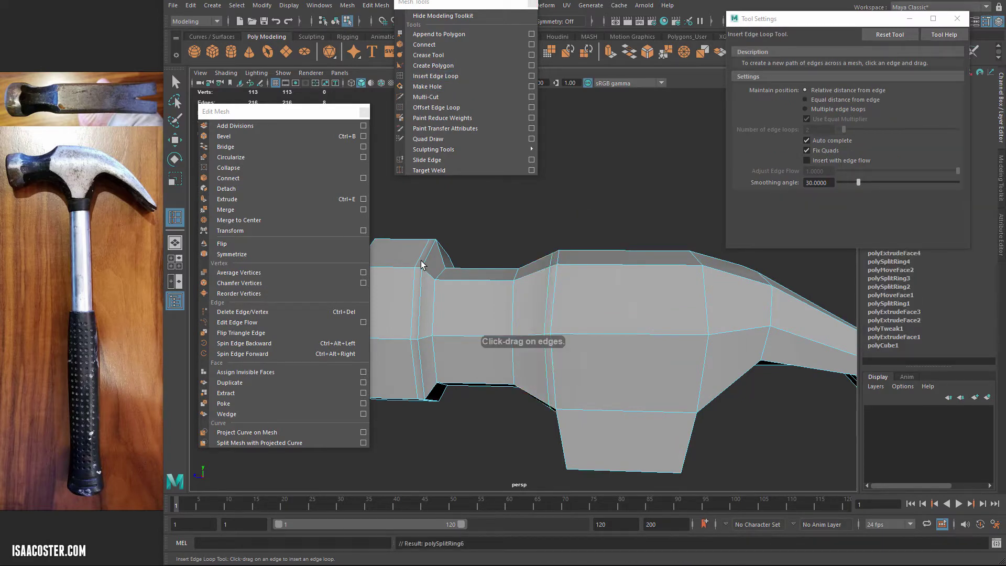
Preview the hammer head with smooth mesh display, inspect its shape, and return to the unsmoothed display.
{"action": "left_click_drag", "start_coordinate": [421, 260], "coordinate": [421, 260], "text": "alt"}
{"action": "right_click_drag", "start_coordinate": [421, 260], "coordinate": [421, 261], "text": "alt"}
{"action": "left_click_drag", "start_coordinate": [422, 265], "coordinate": [422, 264], "text": "alt"}
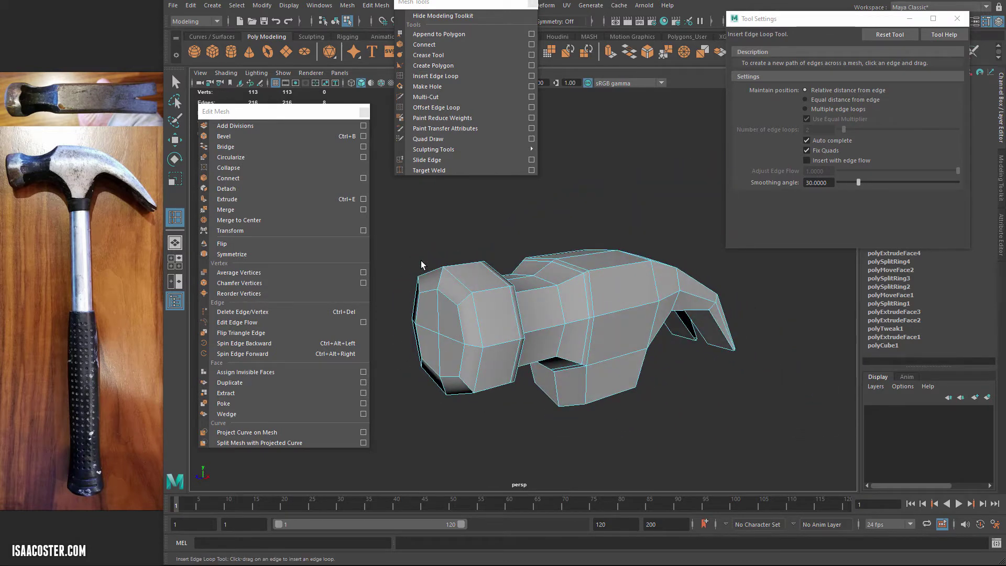
{"action": "key", "text": "3"}
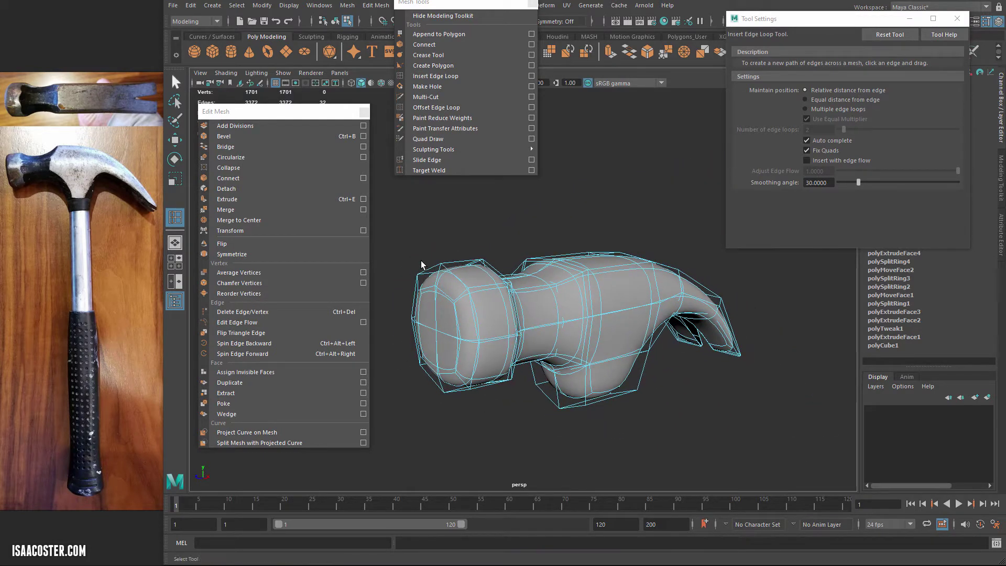
{"action": "key", "text": "q"}
{"action": "left_click_drag", "start_coordinate": [422, 264], "coordinate": [422, 265], "text": "alt"}
{"action": "key", "text": "1"}
{"action": "scroll", "coordinate": [421, 264], "scroll_direction": "up", "scroll_amount": 5}
{"action": "right_click_drag", "start_coordinate": [422, 265], "coordinate": [422, 264], "text": "alt"}
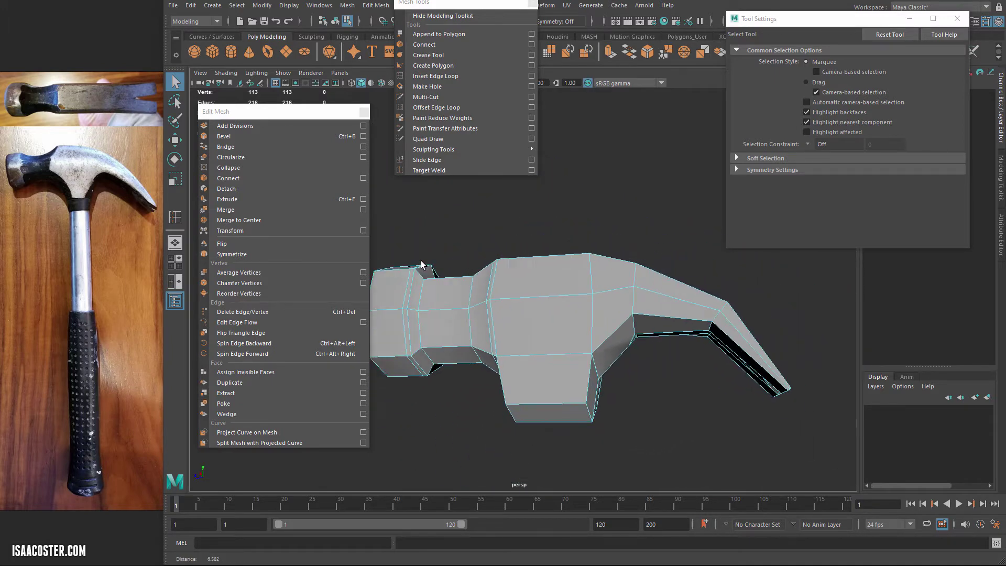
Select a long edge along one claw prong in edge mode.
{"action": "left_click_drag", "start_coordinate": [422, 265], "coordinate": [422, 265], "text": "alt"}
{"action": "right_click_drag", "start_coordinate": [422, 265], "coordinate": [421, 265], "text": "alt"}
{"action": "left_click_drag", "start_coordinate": [422, 265], "coordinate": [422, 265], "text": "alt"}
{"action": "right_click", "coordinate": [587, 334]}
{"action": "right_click_drag", "start_coordinate": [586, 334], "coordinate": [587, 305]}
{"action": "left_click", "coordinate": [584, 430]}
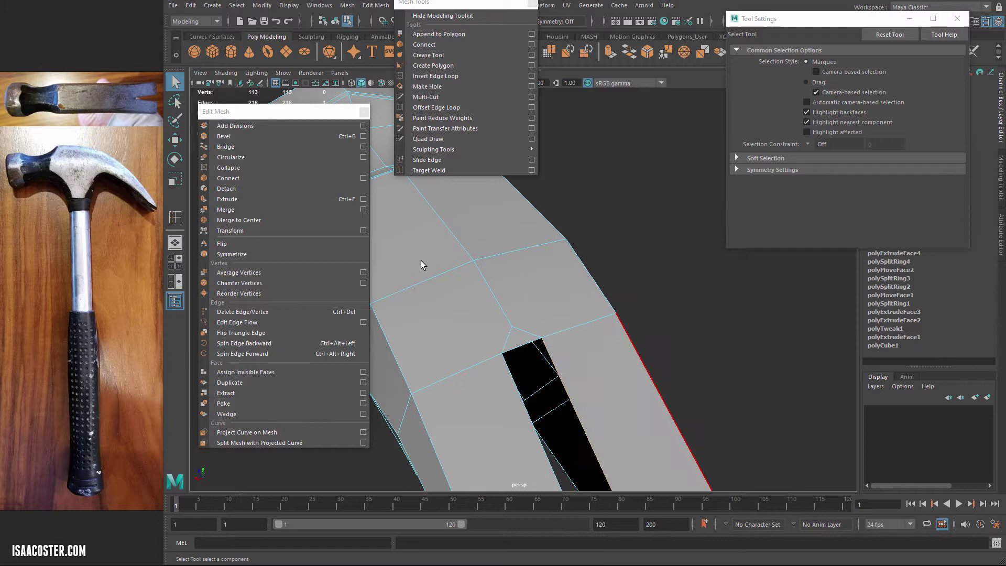
{"action": "left_click_drag", "start_coordinate": [660, 419], "coordinate": [634, 374], "text": "alt"}
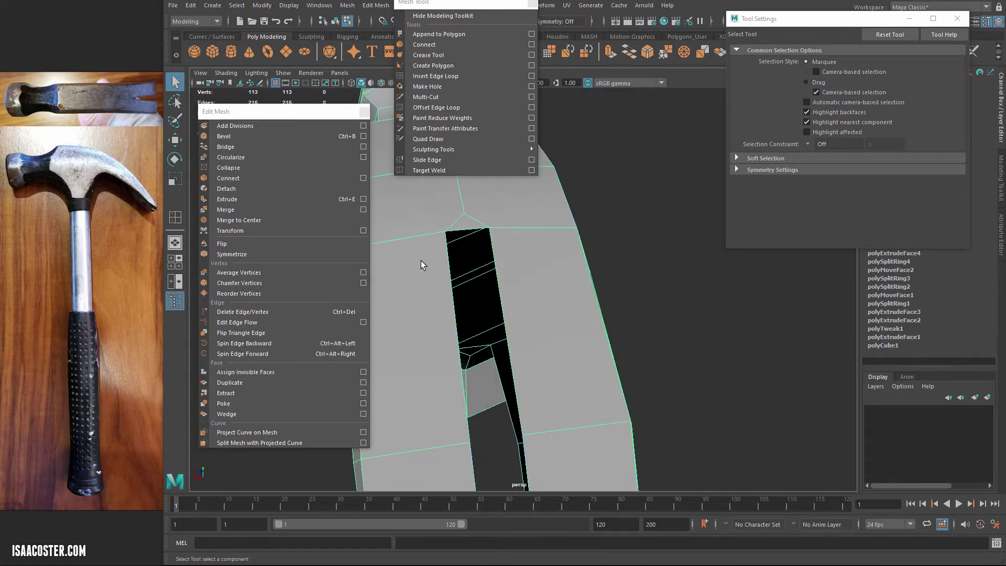
Return to object selection mode, close the tool settings, and inspect both claw prongs and the slot between them.
{"action": "key", "text": "F8"}
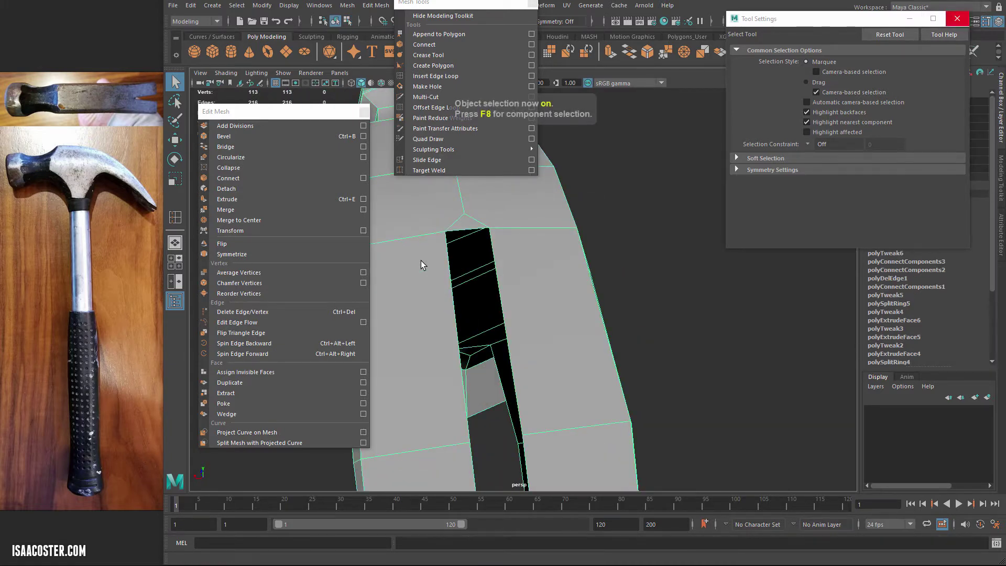
{"action": "left_click", "coordinate": [957, 18]}
{"action": "left_click_drag", "start_coordinate": [587, 314], "coordinate": [666, 335], "text": "alt"}
{"action": "scroll", "coordinate": [650, 328], "scroll_direction": "down", "scroll_amount": 5}
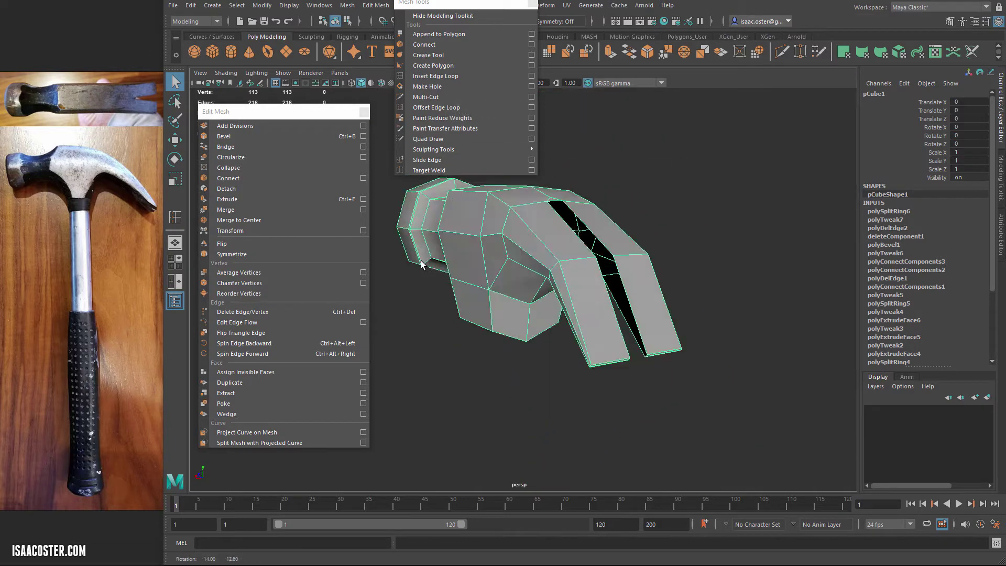
{"action": "left_click_drag", "start_coordinate": [421, 265], "coordinate": [422, 265], "text": "alt"}
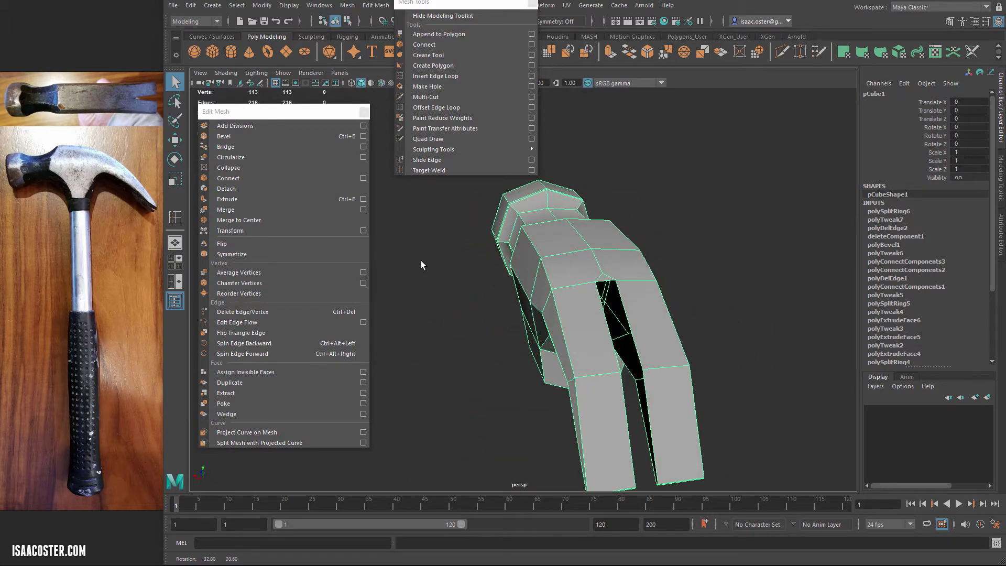
{"action": "scroll", "coordinate": [422, 264], "scroll_direction": "up", "scroll_amount": 3}
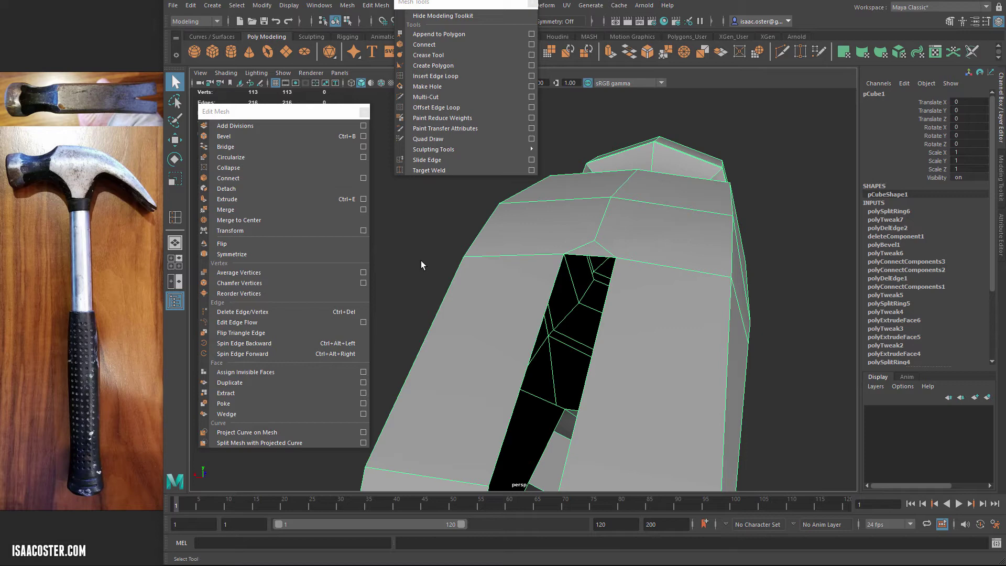
Set the selection symmetry to Object X and select matching outer edges along both claw prongs.
{"action": "key", "text": "ctrl+shift+t"}
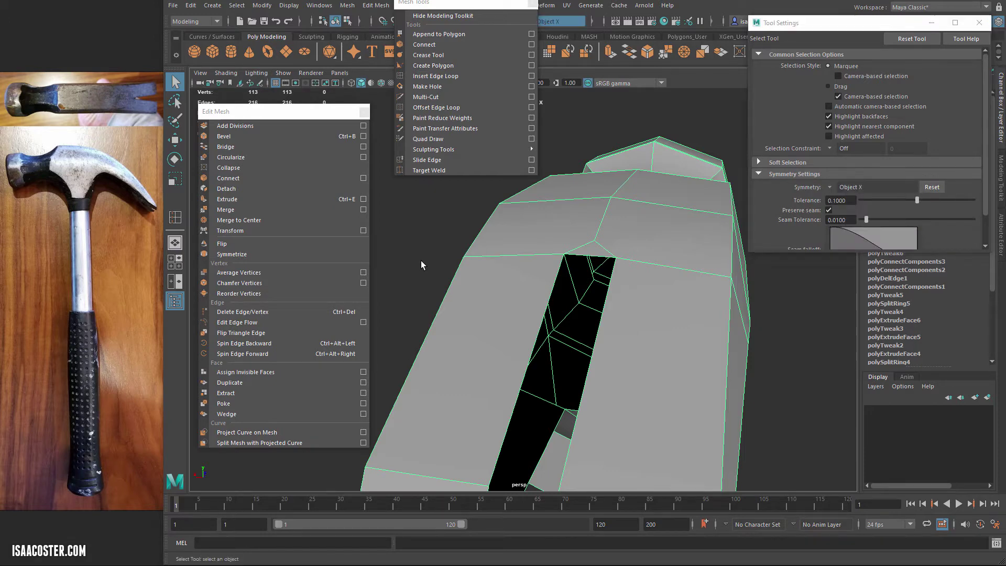
{"action": "right_click_drag", "start_coordinate": [669, 277], "coordinate": [669, 249]}
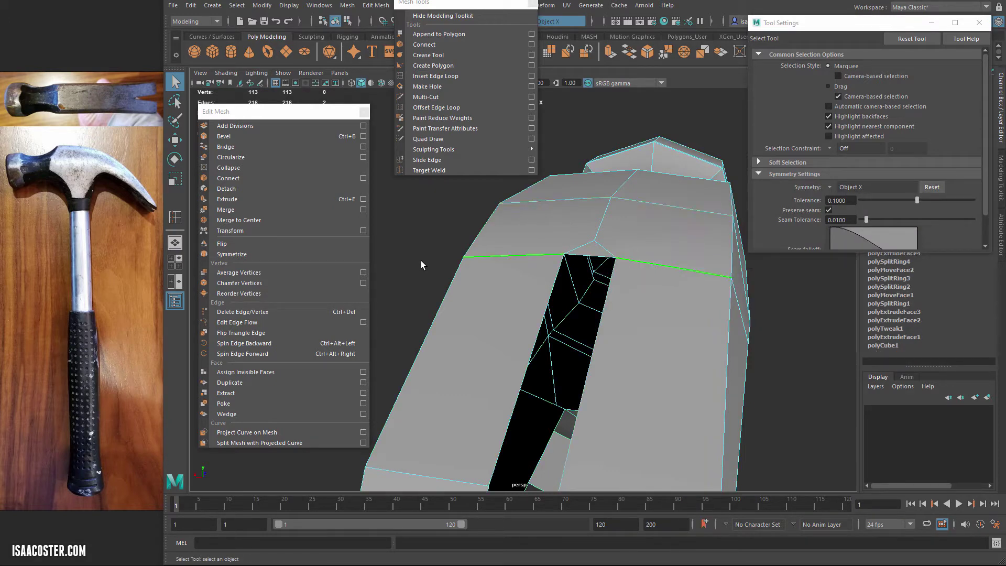
{"action": "left_click_drag", "start_coordinate": [421, 265], "coordinate": [423, 265], "text": "alt"}
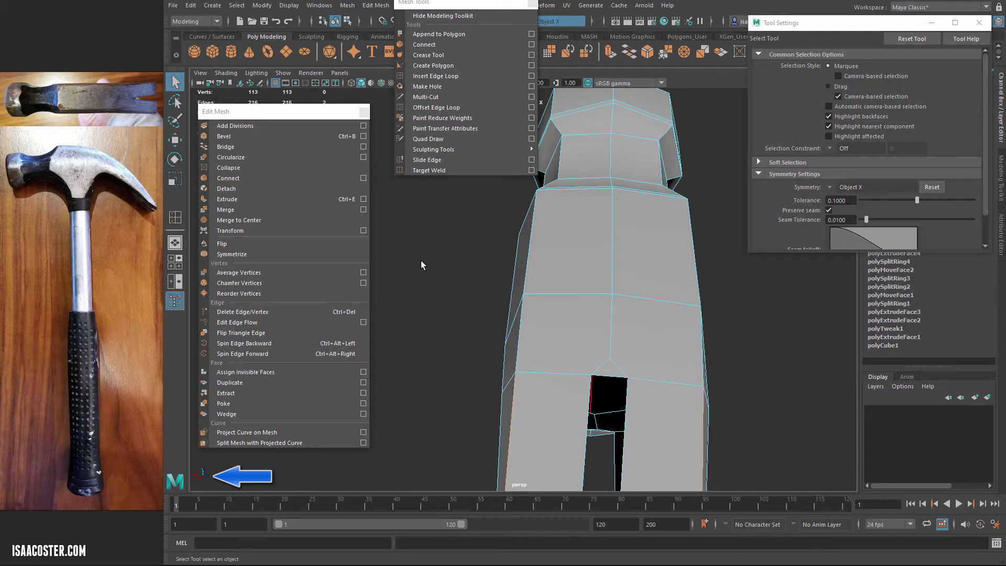
{"action": "left_click_drag", "start_coordinate": [421, 265], "coordinate": [422, 265], "text": "alt"}
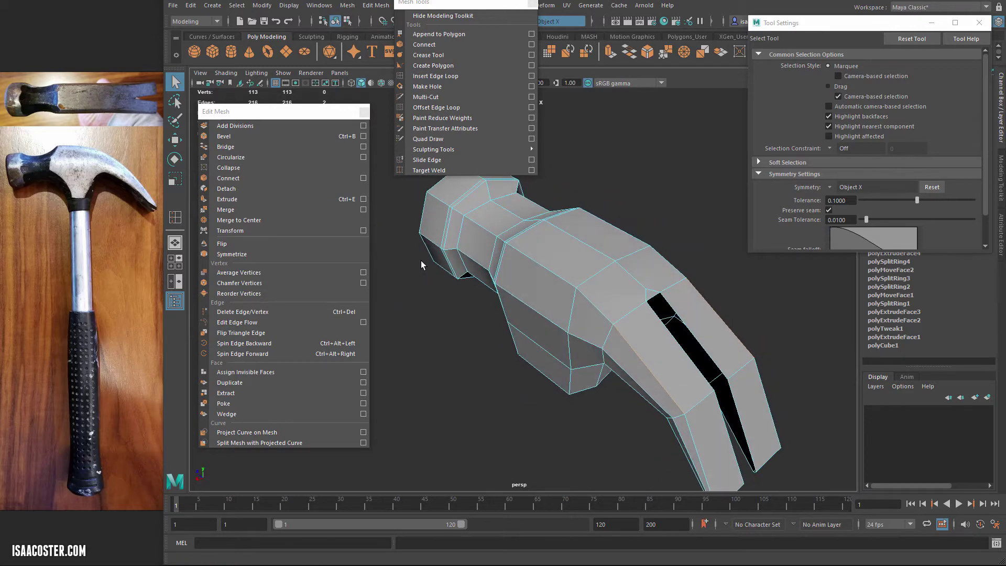
{"action": "left_click", "coordinate": [831, 187]}
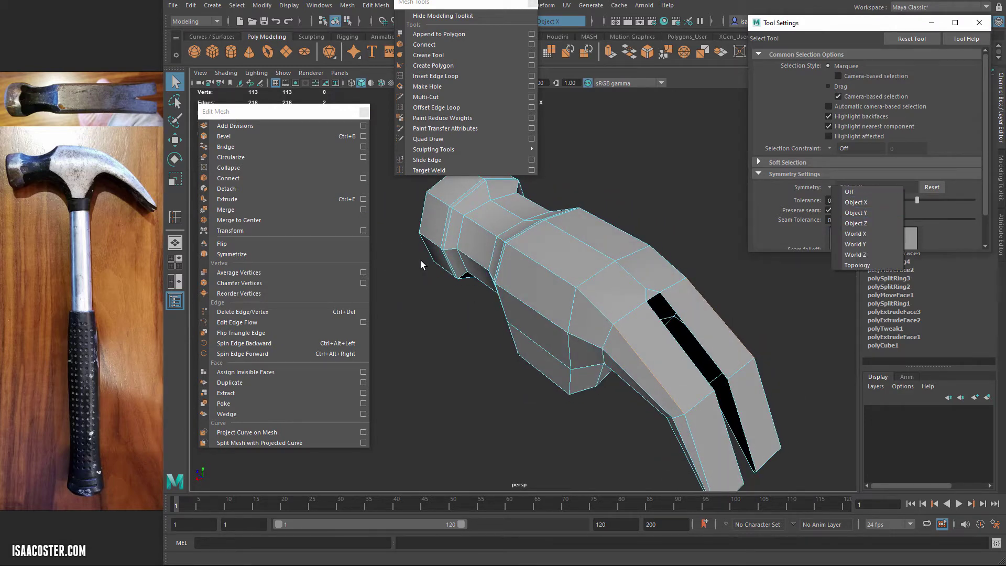
{"action": "left_click", "coordinate": [855, 202]}
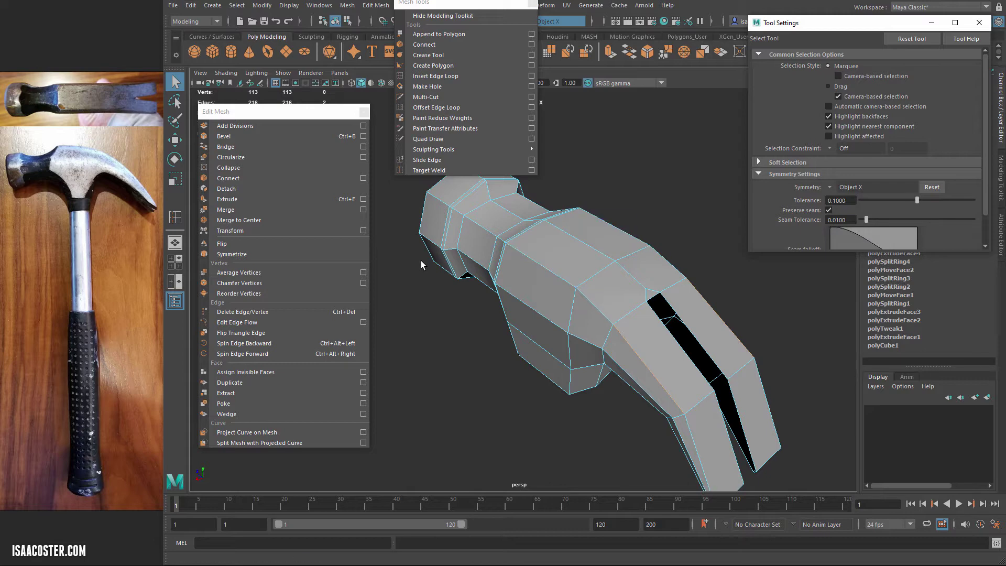
Move the tool settings window clear of the viewport and reapply Object X selection symmetry.
{"action": "left_click_drag", "start_coordinate": [857, 26], "coordinate": [855, 95]}
{"action": "mouse_move", "coordinate": [421, 265]}
{"action": "left_mouse_down", "text": "alt"}
{"action": "mouse_move", "coordinate": [416, 237]}
{"action": "mouse_move", "coordinate": [422, 265]}
{"action": "left_mouse_up", "text": "alt"}
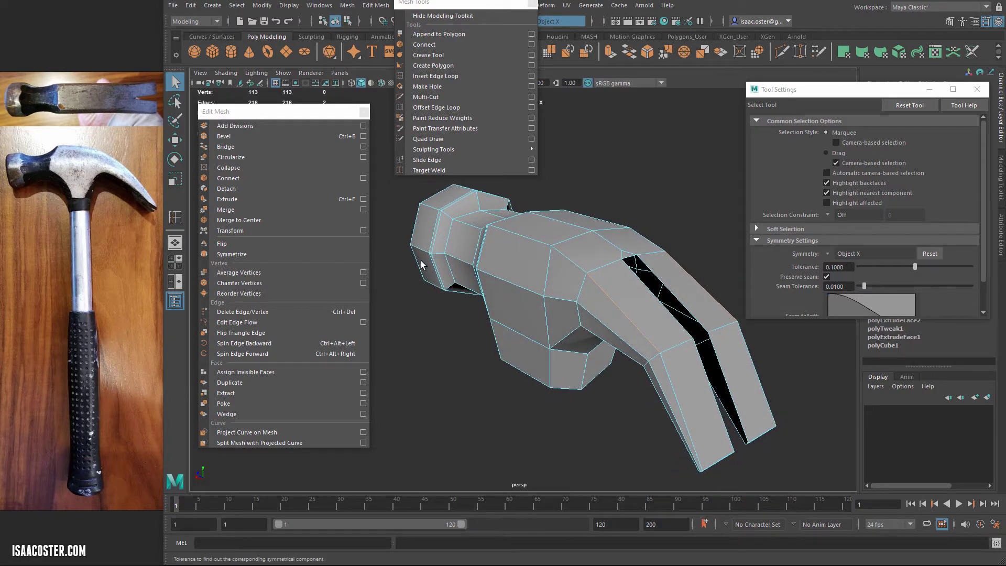
{"action": "left_click", "coordinate": [828, 253]}
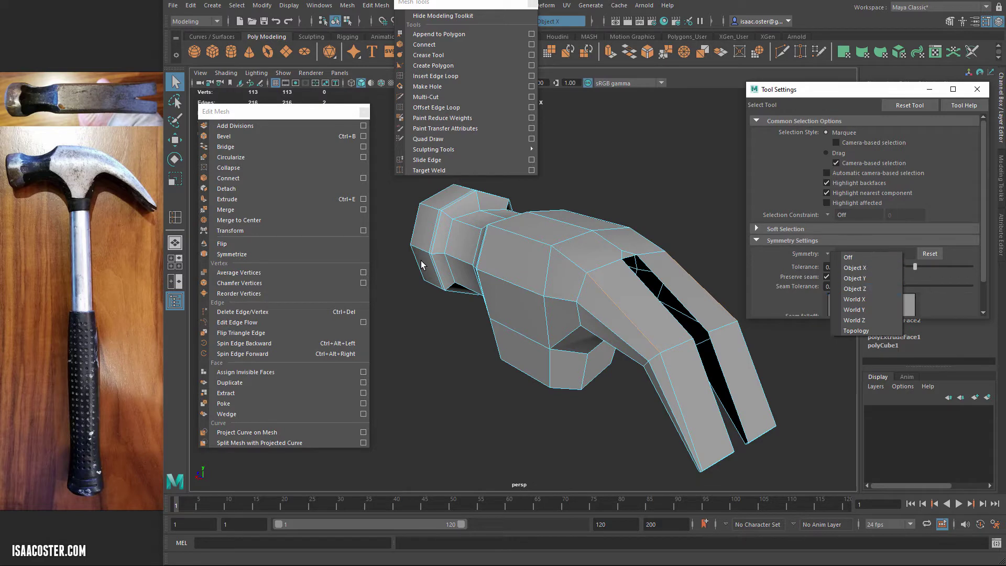
{"action": "left_click", "coordinate": [855, 268]}
Select the open edges along the inside of the claw slot and bridge them to close the prongs' inner walls.
{"action": "left_click_drag", "start_coordinate": [421, 265], "coordinate": [421, 265], "text": "alt"}
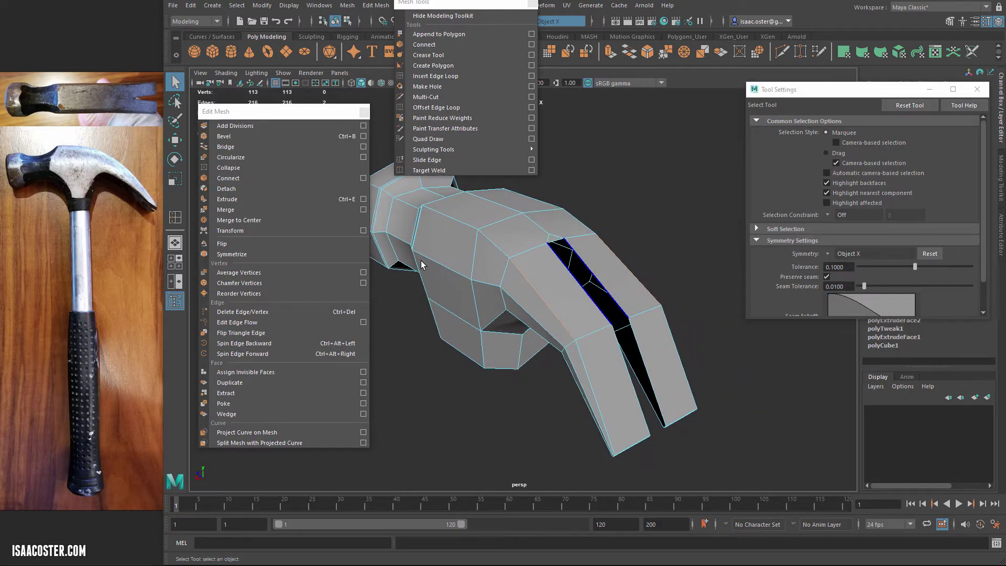
{"action": "scroll", "coordinate": [421, 265], "scroll_direction": "up", "scroll_amount": 3}
{"action": "left_click_drag", "start_coordinate": [421, 265], "coordinate": [421, 264], "text": "alt"}
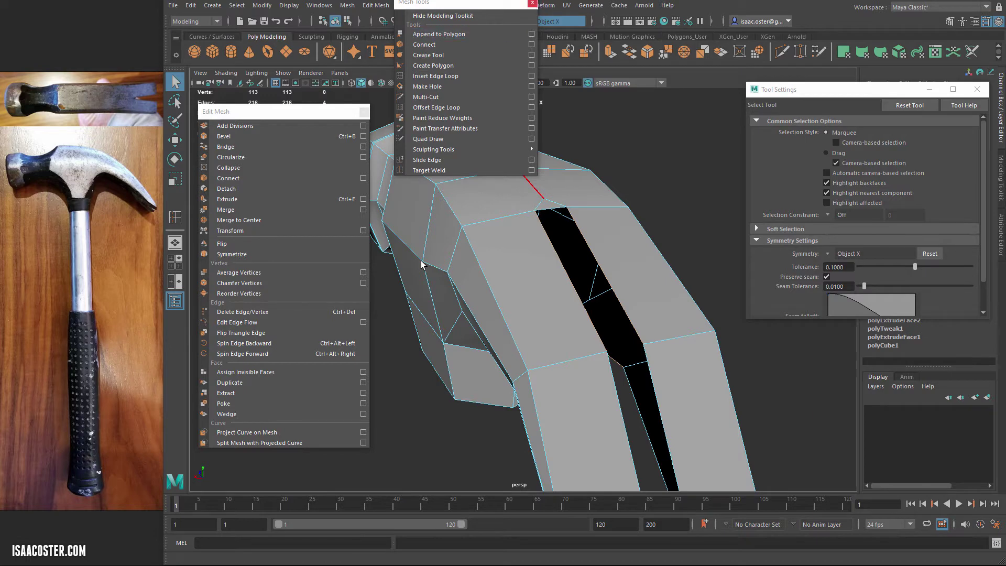
{"action": "left_click", "coordinate": [225, 147]}
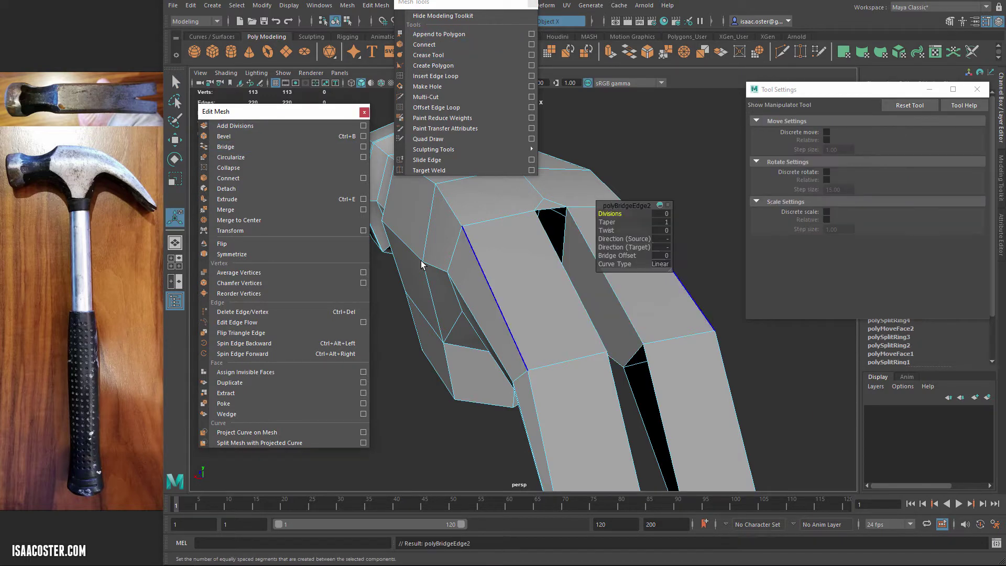
{"action": "left_click_drag", "start_coordinate": [422, 265], "coordinate": [421, 265], "text": "alt"}
Repeat the bridge on the upper and lower edges at the inner end of the claw slot.
{"action": "key", "text": "ctrl+z"}
{"action": "key", "text": "g"}
{"action": "key", "text": "ctrl+z"}
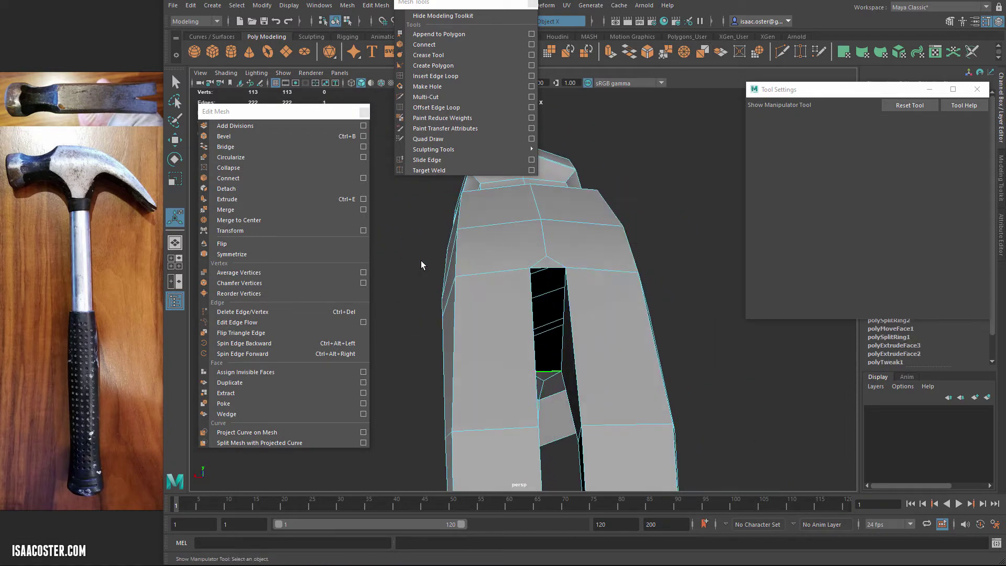
{"action": "key", "text": "g"}
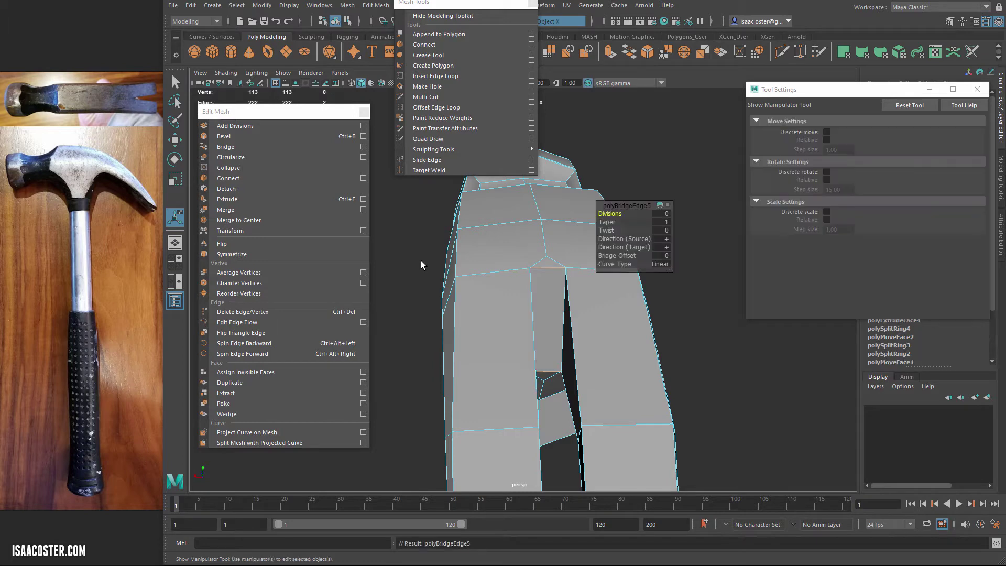
Select the ring of cross edges along the claw and body sides in wireframe display and open the Connect options.
{"action": "left_click_drag", "start_coordinate": [422, 265], "coordinate": [422, 264], "text": "alt"}
{"action": "key", "text": "Right"}
{"action": "key", "text": "Right"}
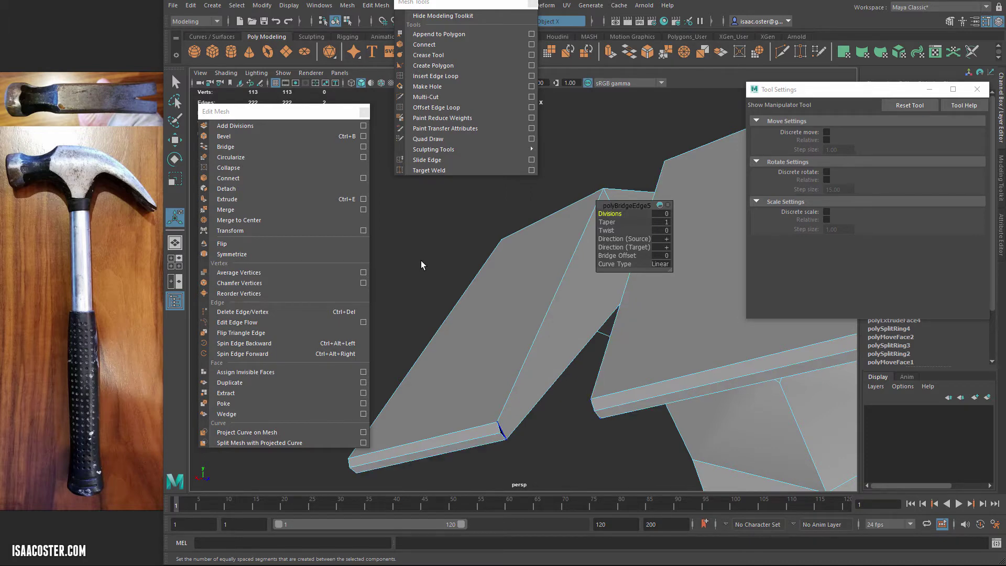
{"action": "left_click_drag", "start_coordinate": [421, 265], "coordinate": [421, 260], "text": "alt"}
{"action": "key", "text": "q"}
{"action": "key", "text": "4"}
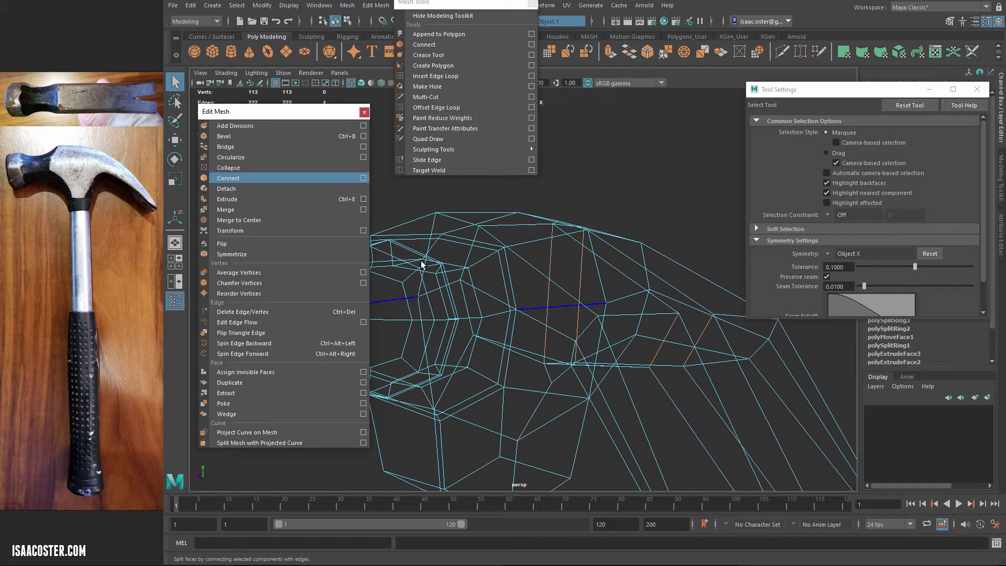
{"action": "left_click", "coordinate": [363, 178]}
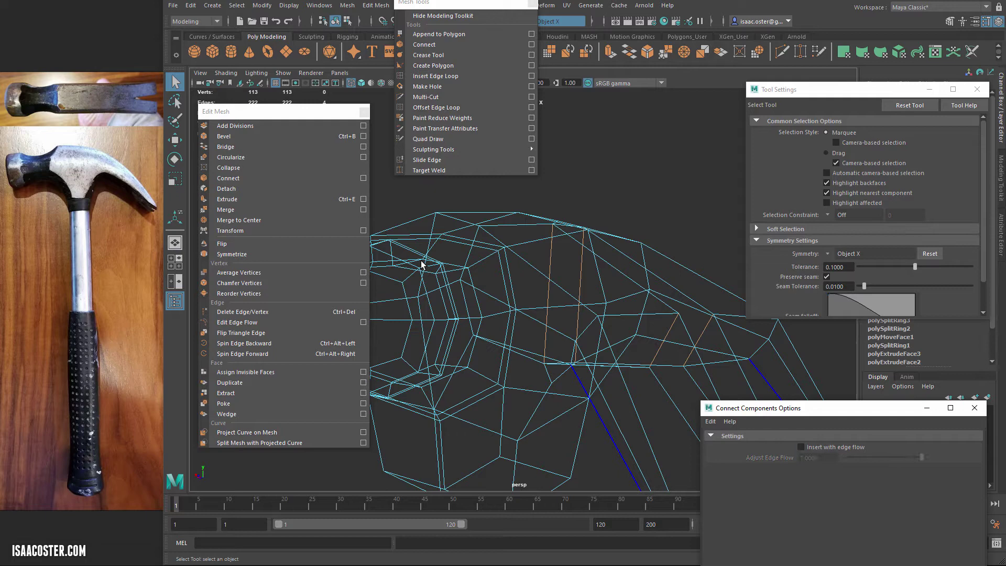
Try to connect the selected ring of edges with a new edge line along the claw, and undo it.
{"action": "key", "text": "g"}
{"action": "left_click_drag", "start_coordinate": [422, 265], "coordinate": [422, 265], "text": "alt"}
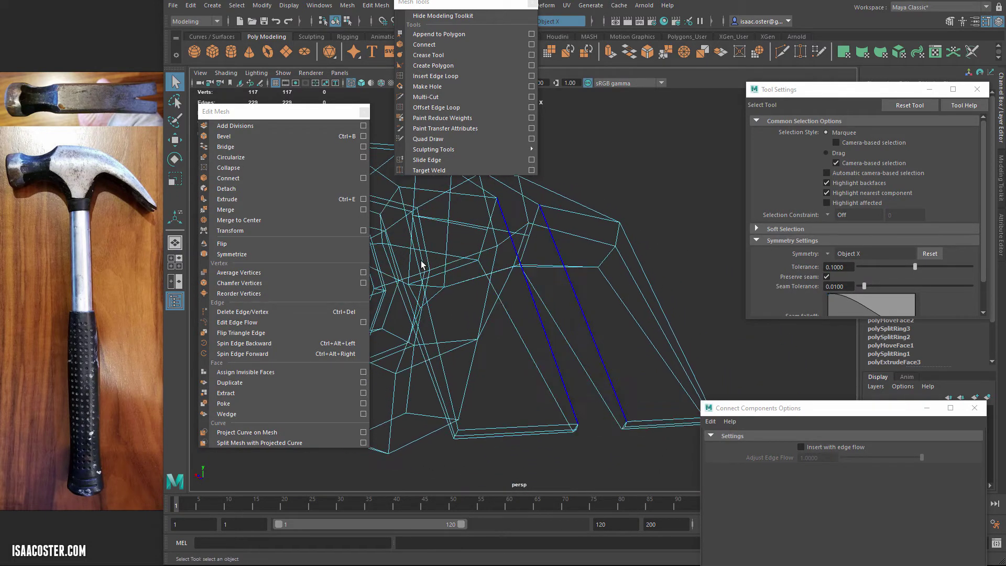
{"action": "key", "text": "ctrl+z"}
{"action": "key", "text": "ctrl+z"}
{"action": "key", "text": "ctrl+z"}
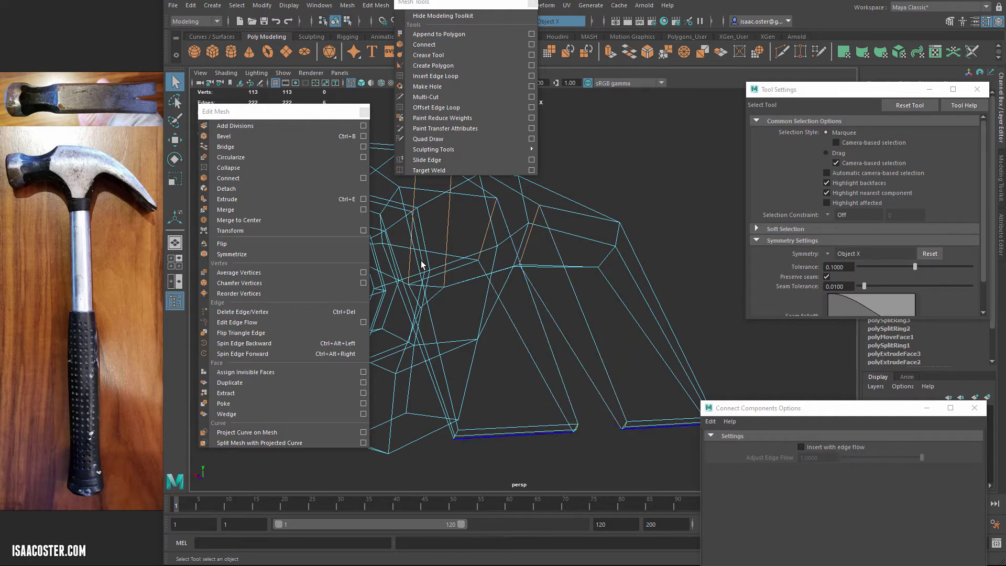
Return to shaded display and connect the selected edges with a new edge line along the prongs' inner walls.
{"action": "scroll", "coordinate": [422, 265], "scroll_direction": "up", "scroll_amount": 5}
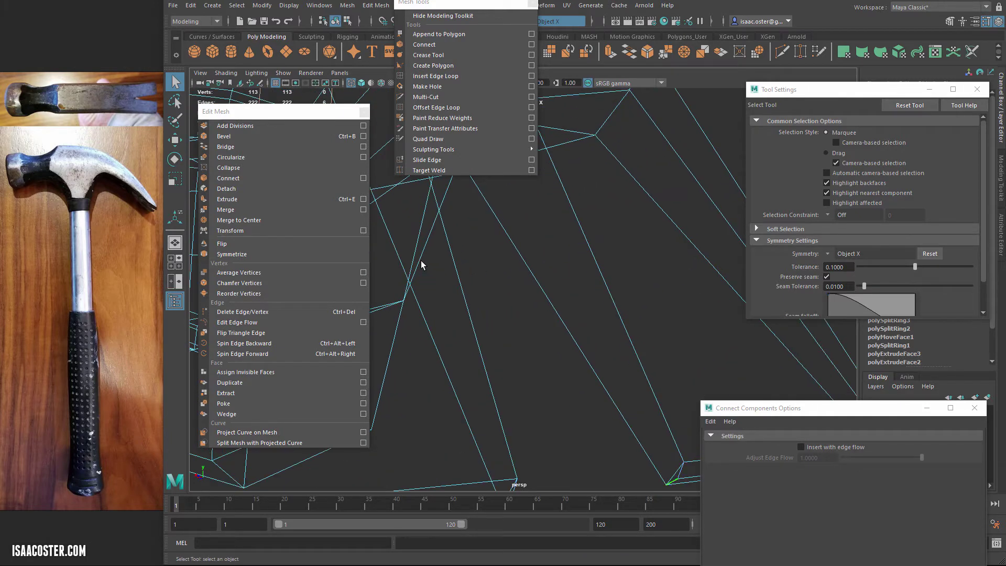
{"action": "left_click_drag", "start_coordinate": [421, 265], "coordinate": [422, 264], "text": "alt"}
{"action": "key", "text": "5"}
{"action": "key", "text": "ctrl+z"}
{"action": "key", "text": "ctrl+z"}
{"action": "key", "text": "ctrl+z"}
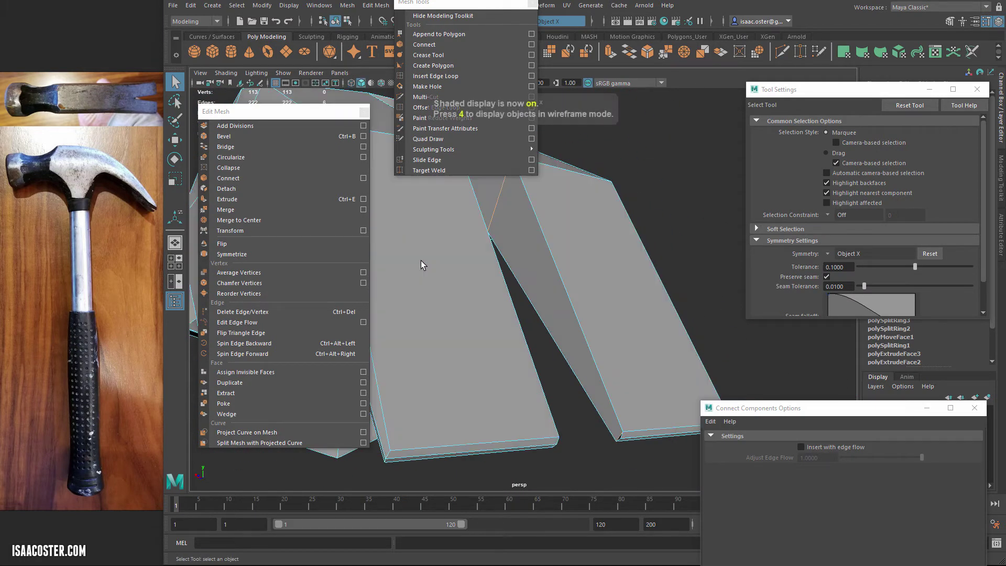
{"action": "key", "text": "g"}
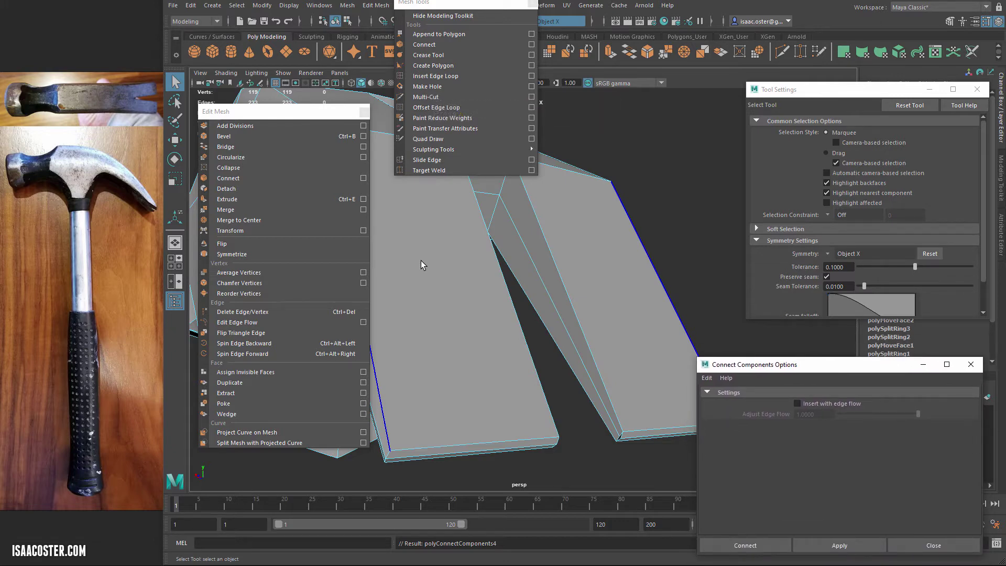
{"action": "key", "text": "ctrl+z"}
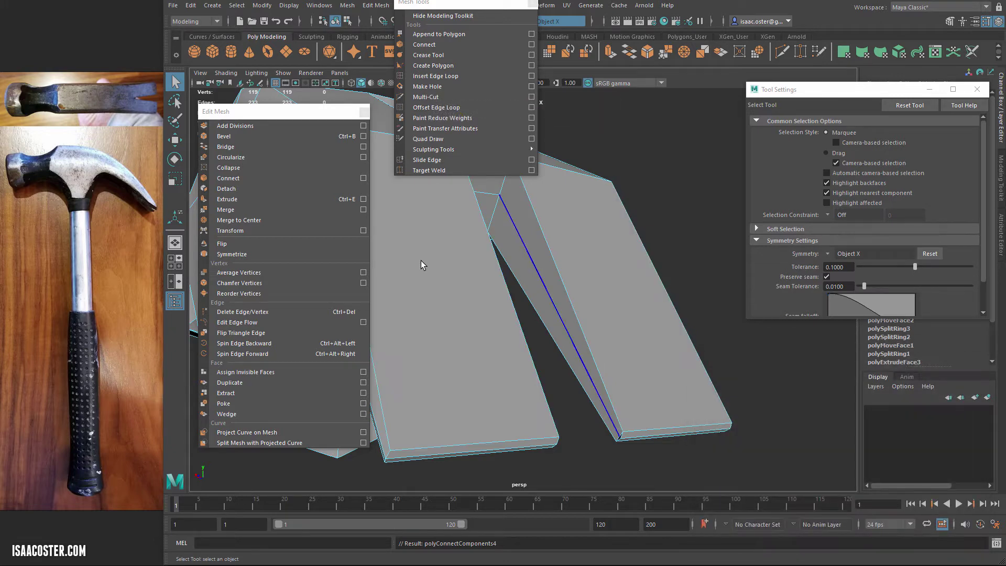
Close the small gaps at the inner corners of the claw tips by joining the loose vertices with Target Weld.
{"action": "left_click_drag", "start_coordinate": [421, 260], "coordinate": [421, 260], "text": "alt"}
{"action": "right_click_drag", "start_coordinate": [420, 261], "coordinate": [420, 260], "text": "alt"}
{"action": "middle_click_drag", "start_coordinate": [420, 260], "coordinate": [421, 261], "text": "alt"}
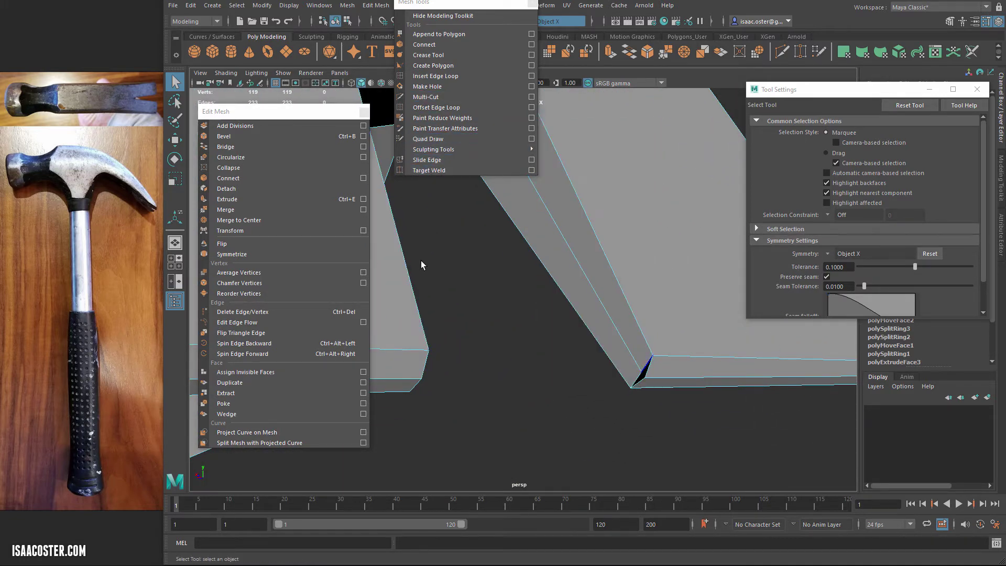
{"action": "right_click_drag", "start_coordinate": [636, 344], "coordinate": [585, 343]}
{"action": "left_click", "coordinate": [423, 265]}
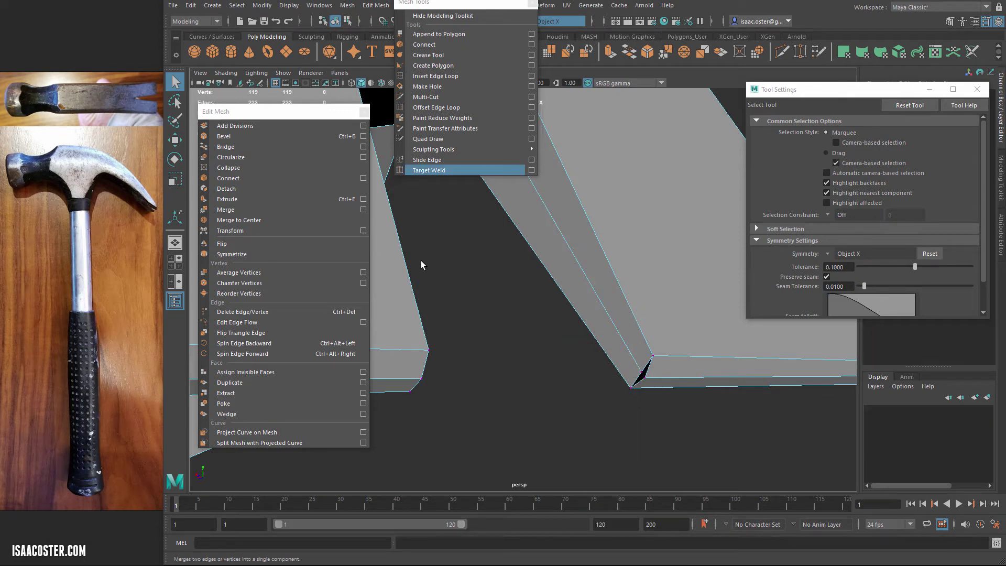
{"action": "left_click", "coordinate": [428, 170]}
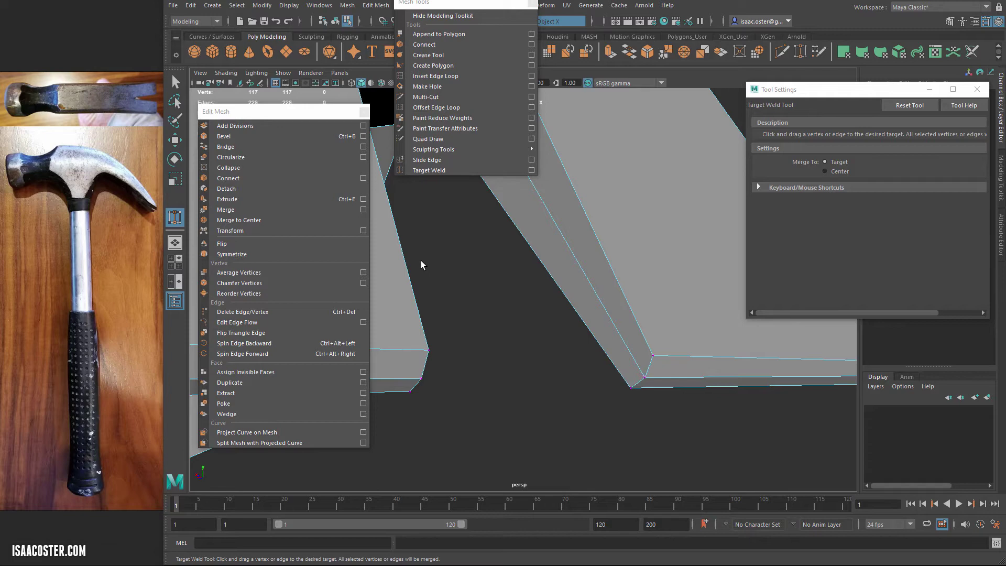
Close the tool settings and move the floating Mesh Tools menu away from the hammer head.
{"action": "left_click_drag", "start_coordinate": [423, 264], "coordinate": [422, 265], "text": "alt"}
{"action": "left_click", "coordinate": [977, 89]}
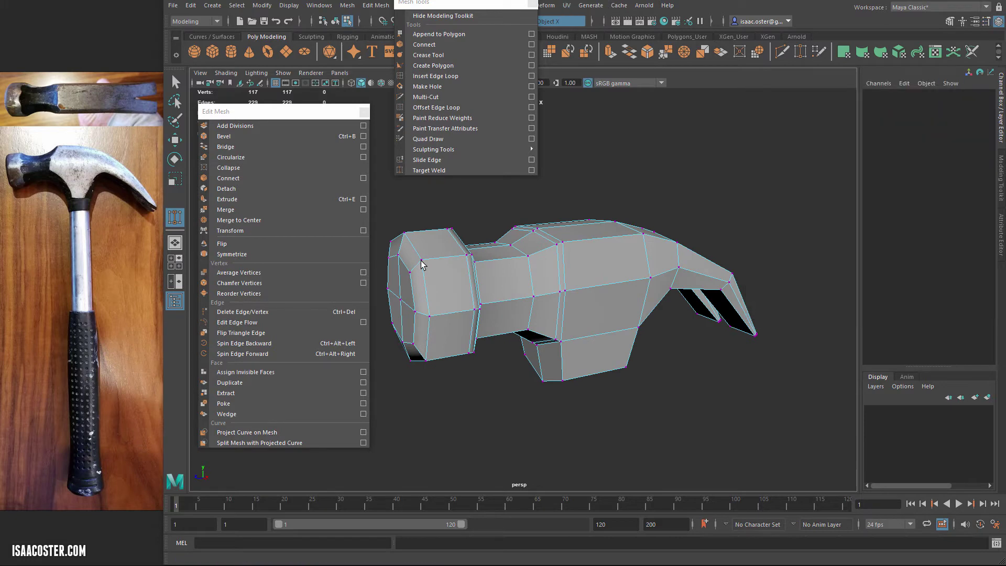
{"action": "mouse_move", "coordinate": [461, 3]}
{"action": "left_mouse_down"}
{"action": "mouse_move", "coordinate": [879, 64]}
{"action": "mouse_move", "coordinate": [883, 53]}
{"action": "left_mouse_up"}
{"action": "left_click_drag", "start_coordinate": [421, 260], "coordinate": [421, 261], "text": "alt"}
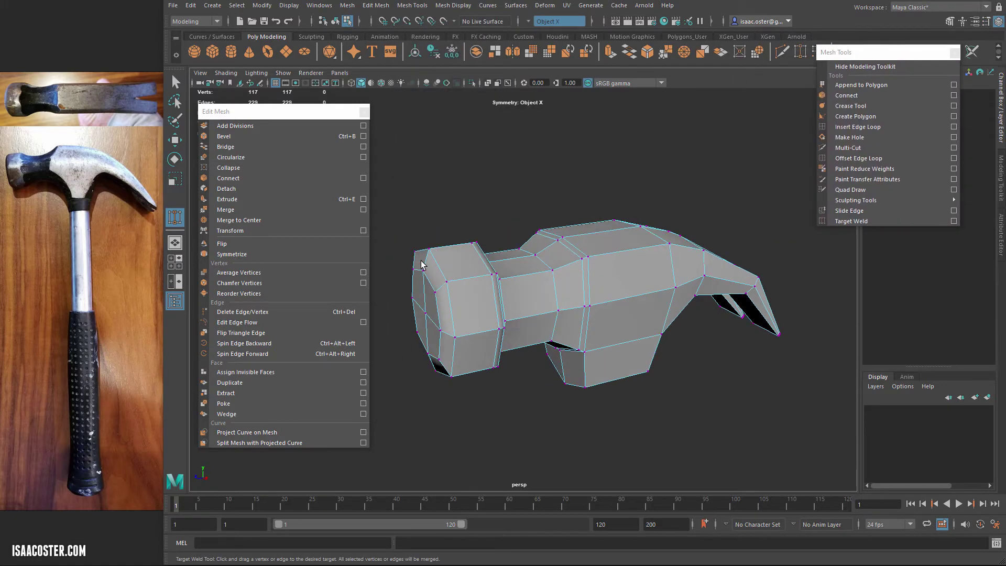
Check the closed claw slot and head shape in wireframe and smooth preview, and return to unsmoothed shaded display.
{"action": "key", "text": "F8"}
{"action": "key", "text": "4"}
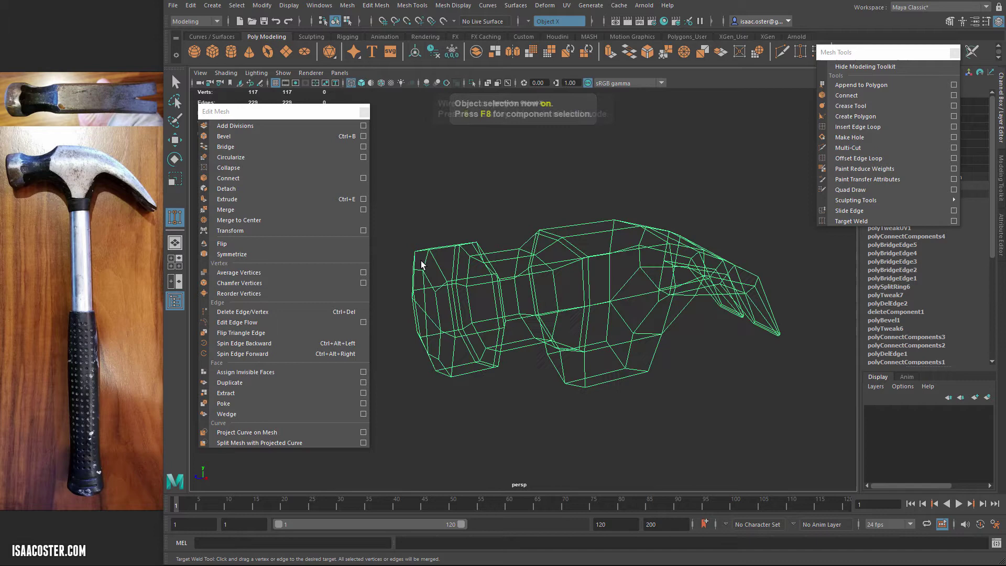
{"action": "key", "text": "5"}
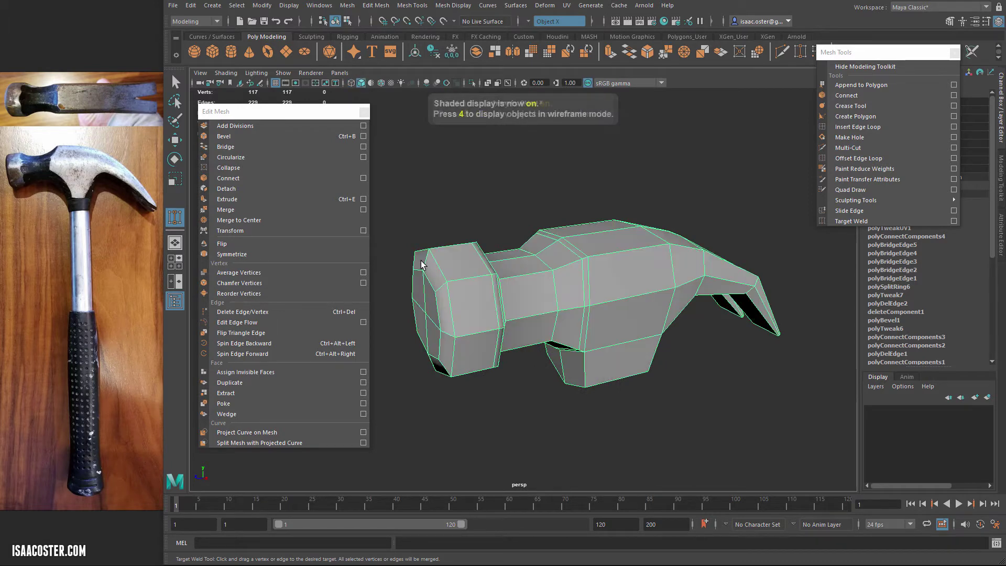
{"action": "key", "text": "3"}
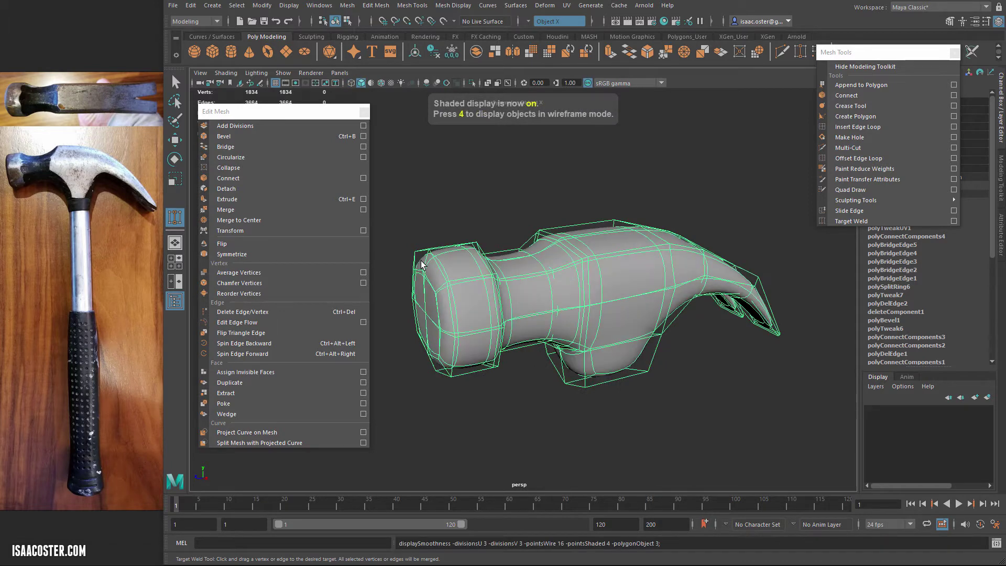
{"action": "left_click", "coordinate": [421, 261]}
{"action": "mouse_move", "coordinate": [421, 260]}
{"action": "left_mouse_down", "text": "alt"}
{"action": "mouse_move", "coordinate": [276, 292]}
{"action": "mouse_move", "coordinate": [423, 265]}
{"action": "left_mouse_up", "text": "alt"}
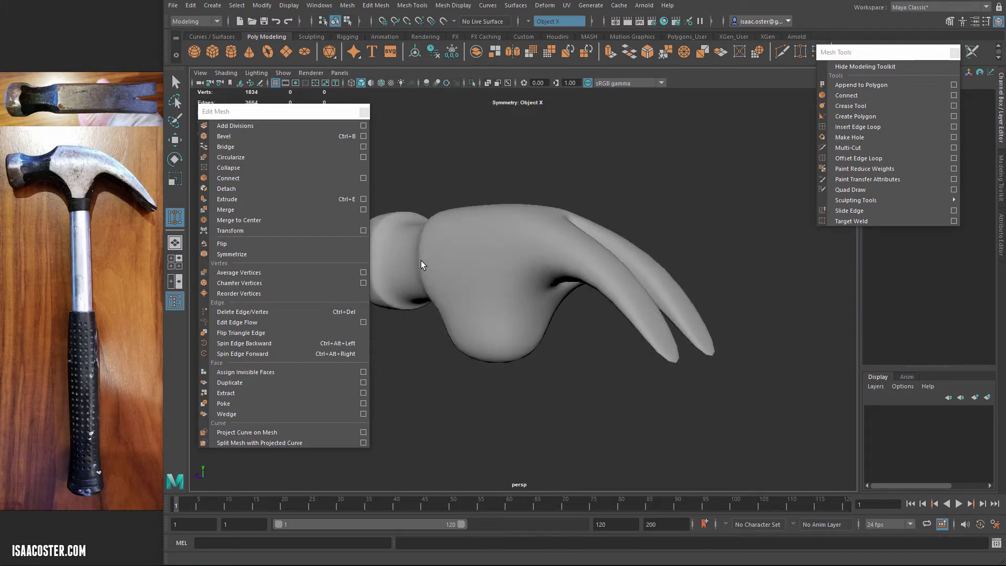
{"action": "left_click_drag", "start_coordinate": [423, 264], "coordinate": [423, 264], "text": "alt"}
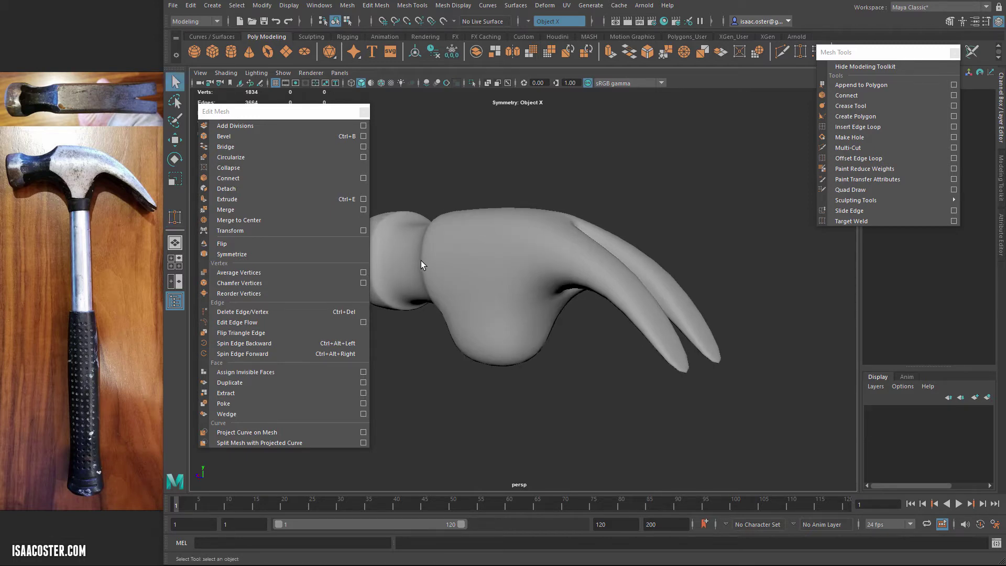
{"action": "left_click", "coordinate": [422, 265]}
{"action": "key", "text": "1"}
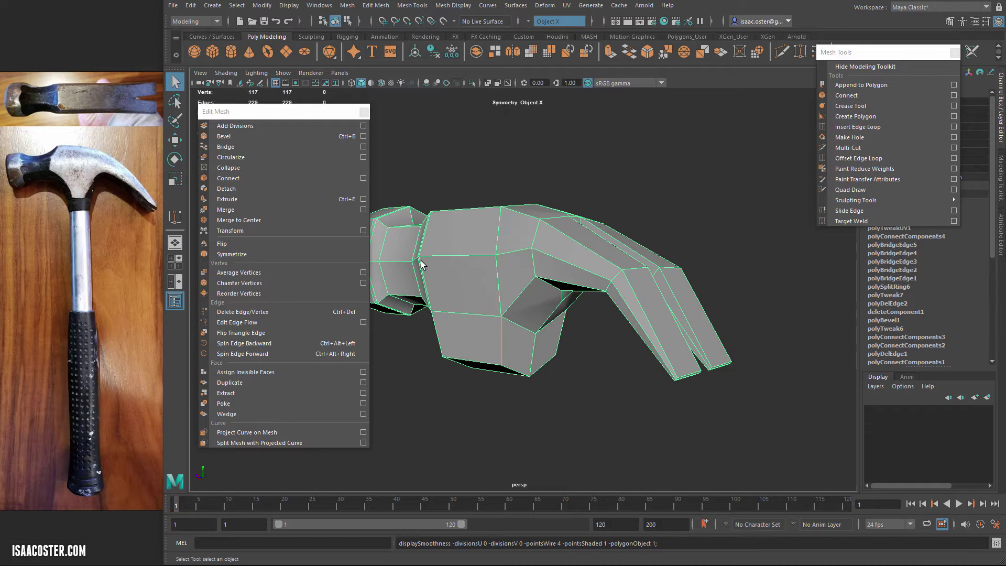
Delete the redundant edge loop beside the transition from the neck to the main body.
{"action": "left_click_drag", "start_coordinate": [423, 264], "coordinate": [424, 265], "text": "alt"}
{"action": "scroll", "coordinate": [423, 265], "scroll_direction": "up", "scroll_amount": 3}
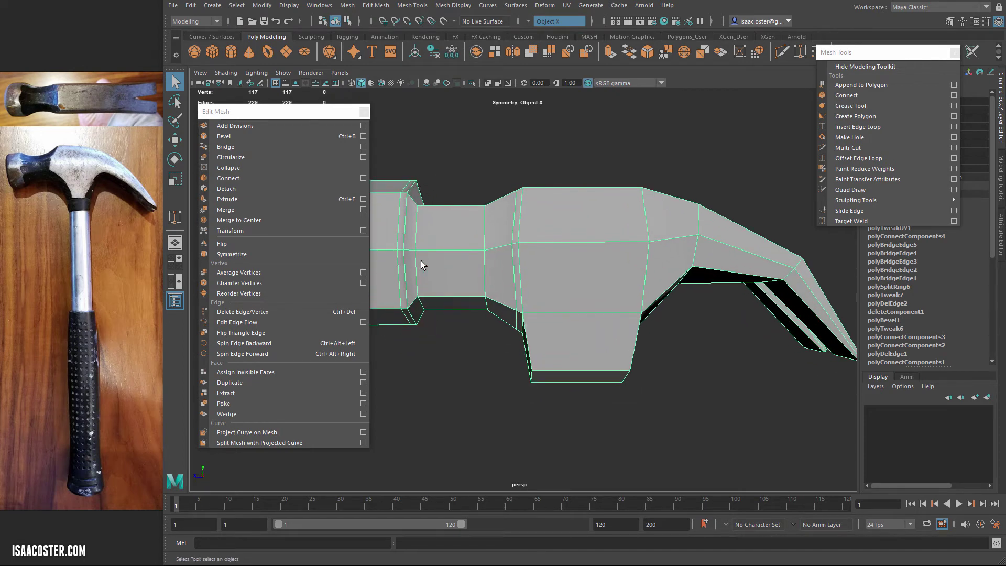
{"action": "right_click", "coordinate": [517, 272]}
{"action": "left_click", "coordinate": [516, 244]}
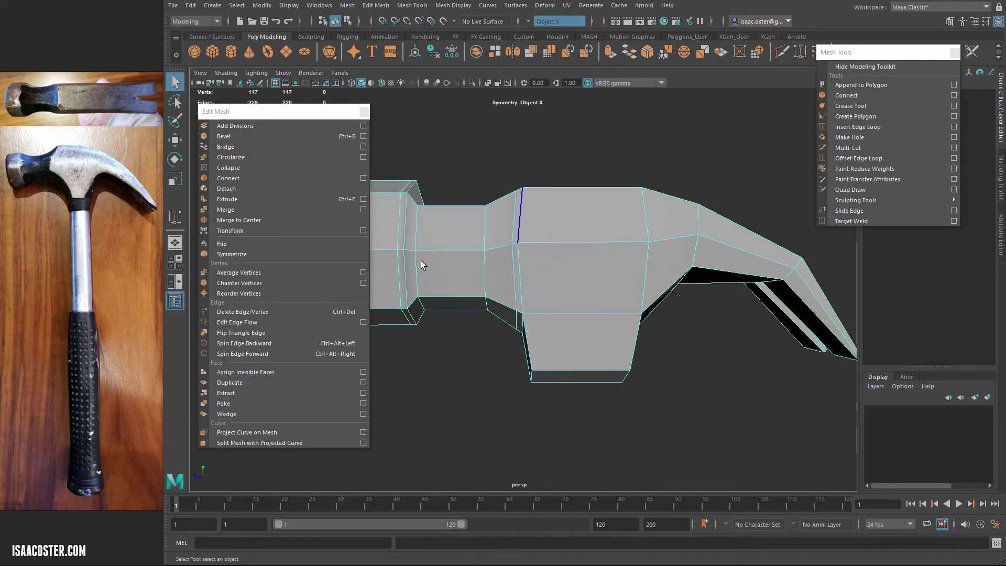
{"action": "double_click", "coordinate": [515, 217]}
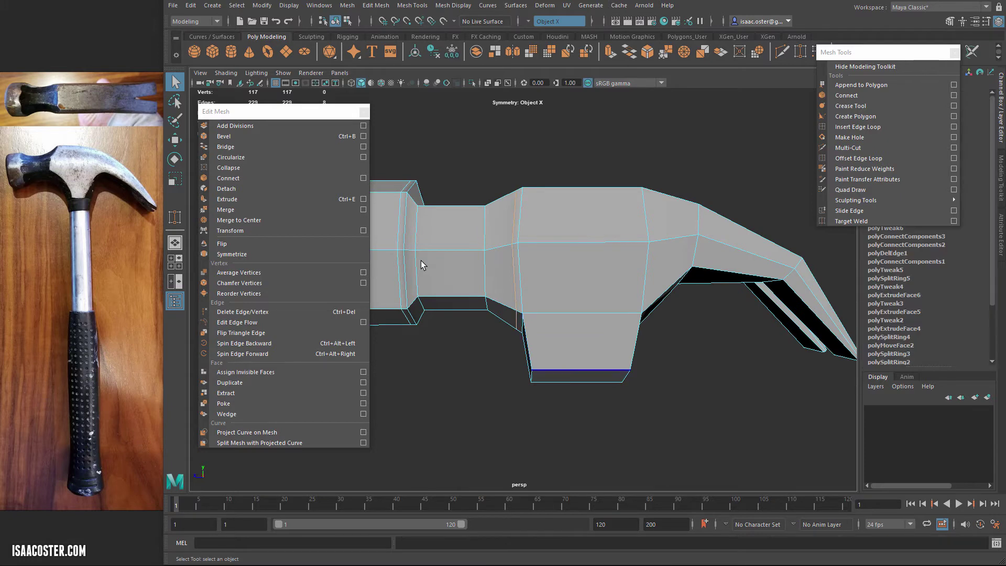
{"action": "key", "text": "ctrl+Delete"}
{"action": "left_click_drag", "start_coordinate": [421, 260], "coordinate": [421, 273], "text": "alt"}
Start the Crease Tool and select the body's front edges and the upper outline edges running along the claw.
{"action": "left_click", "coordinate": [421, 260]}
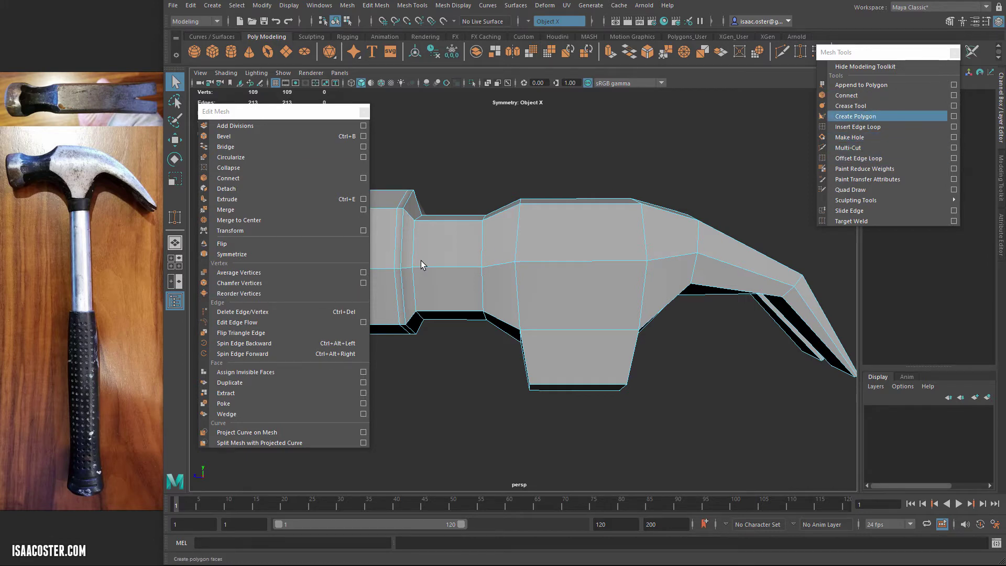
{"action": "left_click", "coordinate": [851, 105]}
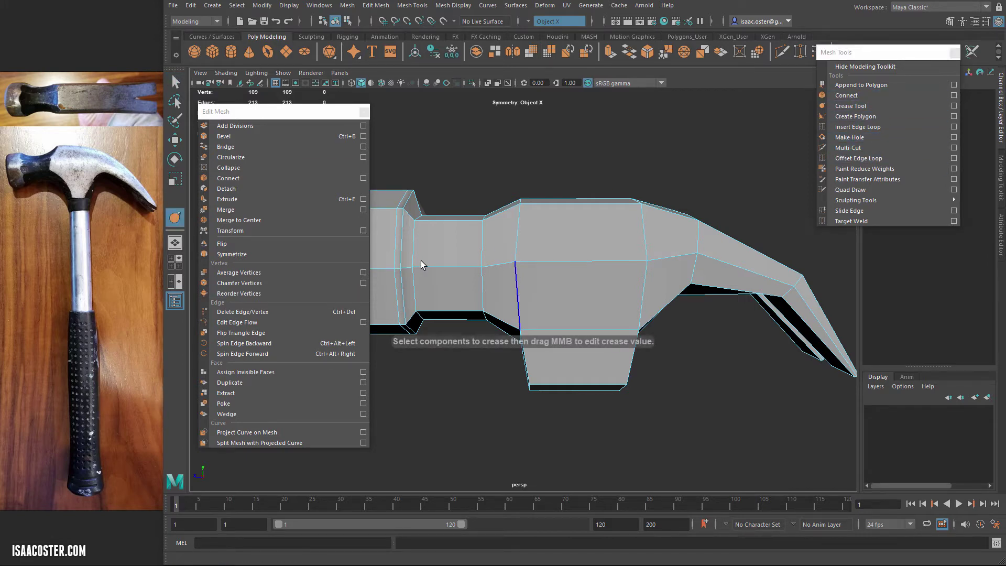
{"action": "left_click", "coordinate": [517, 296]}
{"action": "left_click_drag", "start_coordinate": [671, 257], "coordinate": [594, 280], "text": "alt"}
{"action": "left_click", "coordinate": [598, 232], "text": "shift"}
{"action": "left_click", "coordinate": [686, 276], "text": "shift"}
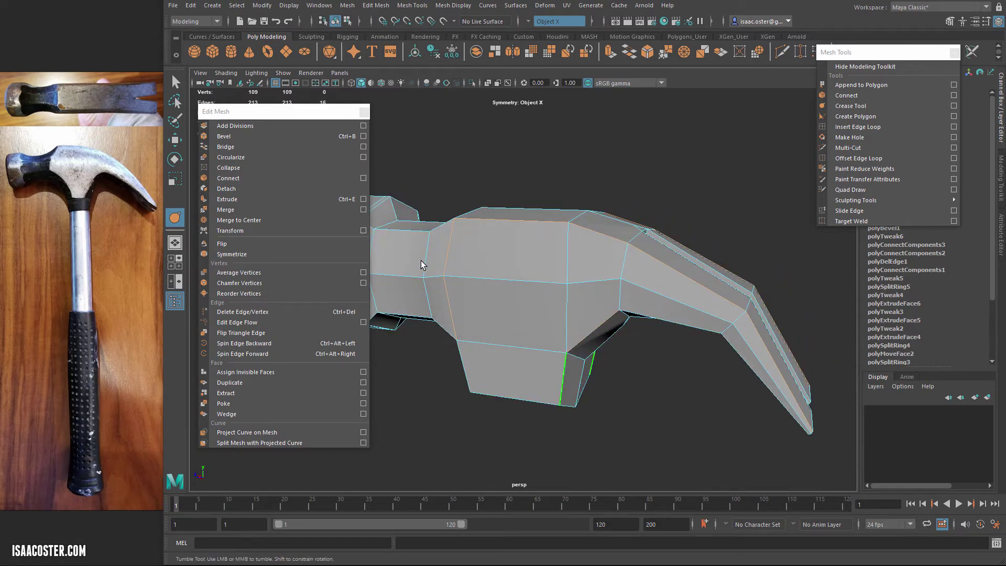
Add the outline edges along the claw underside, both prong tips and the slot opening to the crease selection.
{"action": "left_click_drag", "start_coordinate": [424, 264], "coordinate": [423, 264], "text": "alt"}
{"action": "right_click_drag", "start_coordinate": [423, 264], "coordinate": [424, 264], "text": "alt"}
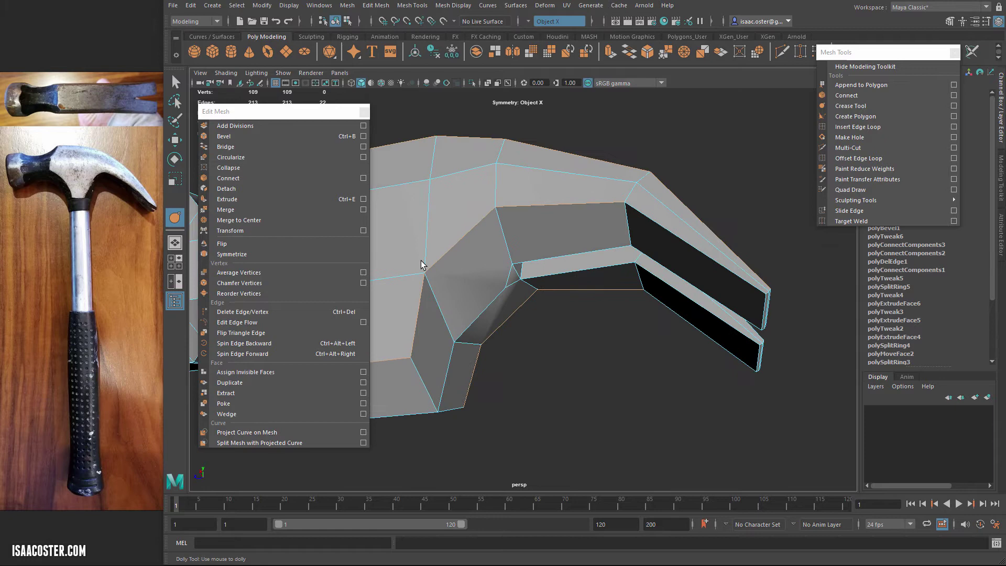
{"action": "left_click_drag", "start_coordinate": [423, 264], "coordinate": [423, 265], "text": "alt"}
{"action": "right_click_drag", "start_coordinate": [423, 265], "coordinate": [424, 264], "text": "alt"}
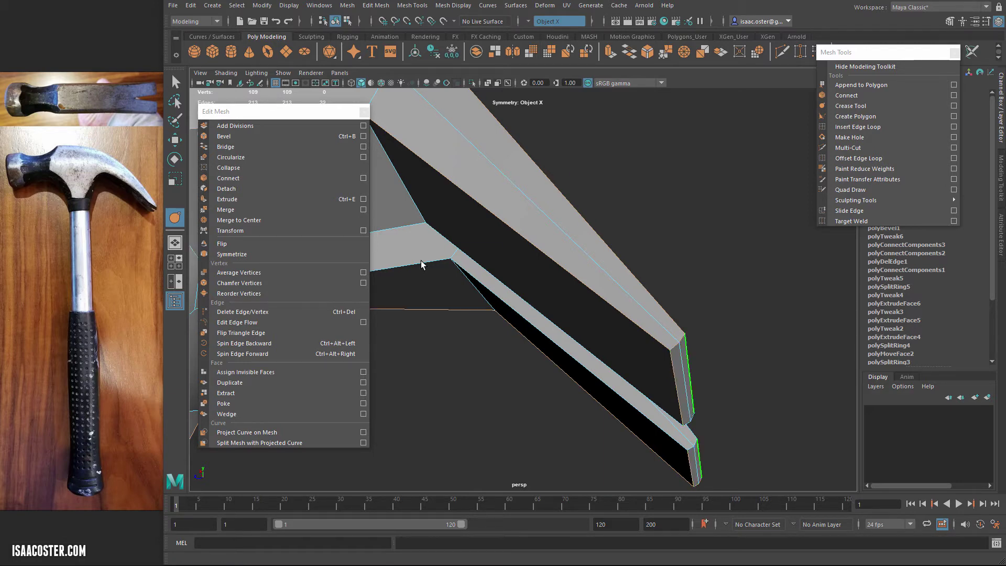
{"action": "right_click_drag", "start_coordinate": [423, 264], "coordinate": [424, 264], "text": "alt"}
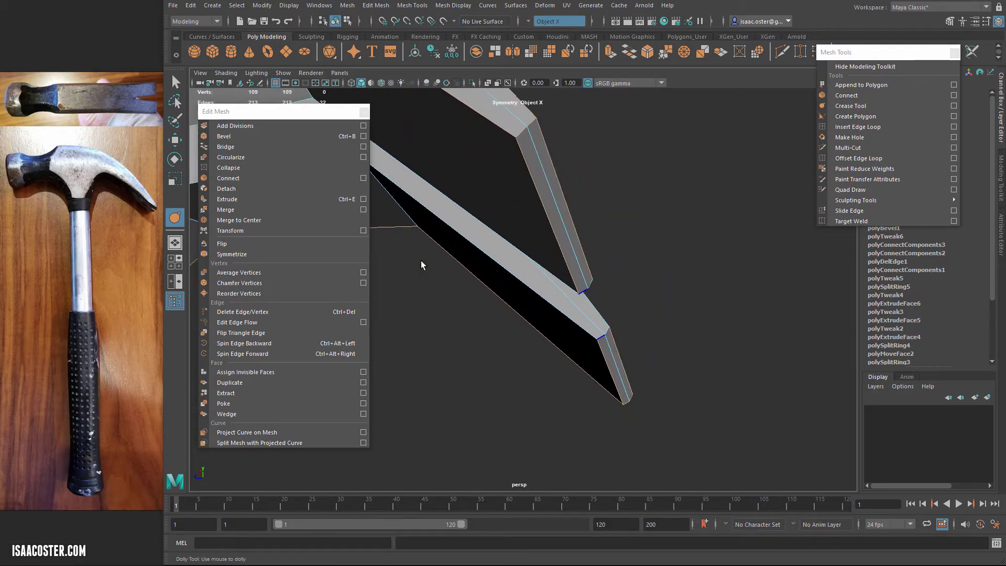
{"action": "left_click_drag", "start_coordinate": [421, 261], "coordinate": [421, 260], "text": "alt"}
{"action": "middle_click_drag", "start_coordinate": [421, 260], "coordinate": [421, 260], "text": "alt"}
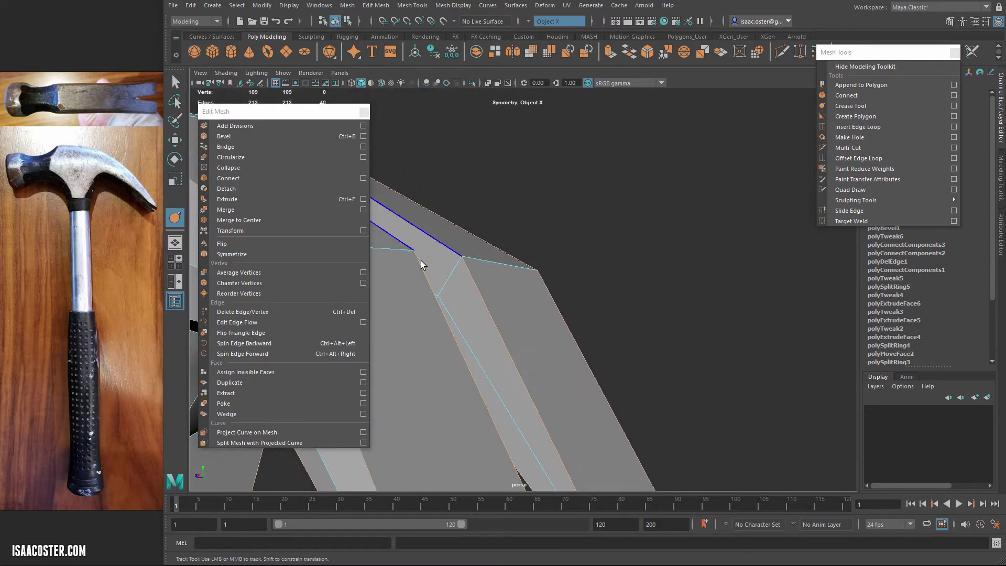
{"action": "left_click_drag", "start_coordinate": [424, 265], "coordinate": [423, 264], "text": "alt"}
{"action": "left_click", "coordinate": [424, 265], "text": "shift"}
{"action": "right_click_drag", "start_coordinate": [423, 264], "coordinate": [424, 265], "text": "alt"}
{"action": "left_click_drag", "start_coordinate": [424, 265], "coordinate": [423, 265], "text": "alt"}
Switch to smooth preview and increase the crease on the selected body and claw outline edges.
{"action": "key", "text": "3"}
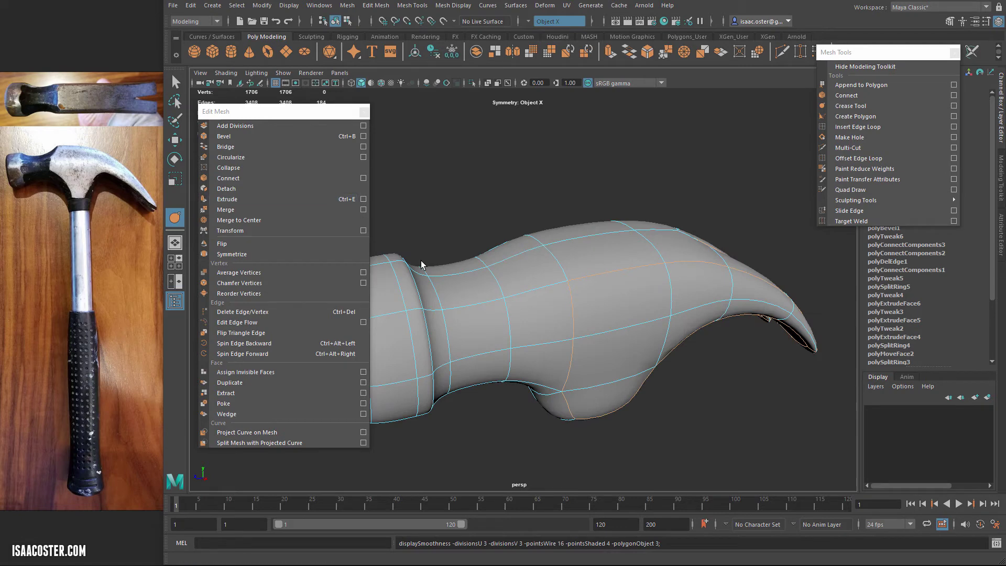
{"action": "middle_click_drag", "start_coordinate": [421, 261], "coordinate": [421, 261]}
{"action": "left_click_drag", "start_coordinate": [423, 265], "coordinate": [421, 261], "text": "alt"}
{"action": "left_click", "coordinate": [421, 261]}
Crease the edges crossing the top of the body where it meets the neck.
{"action": "key", "text": "F8"}
{"action": "left_click", "coordinate": [558, 258]}
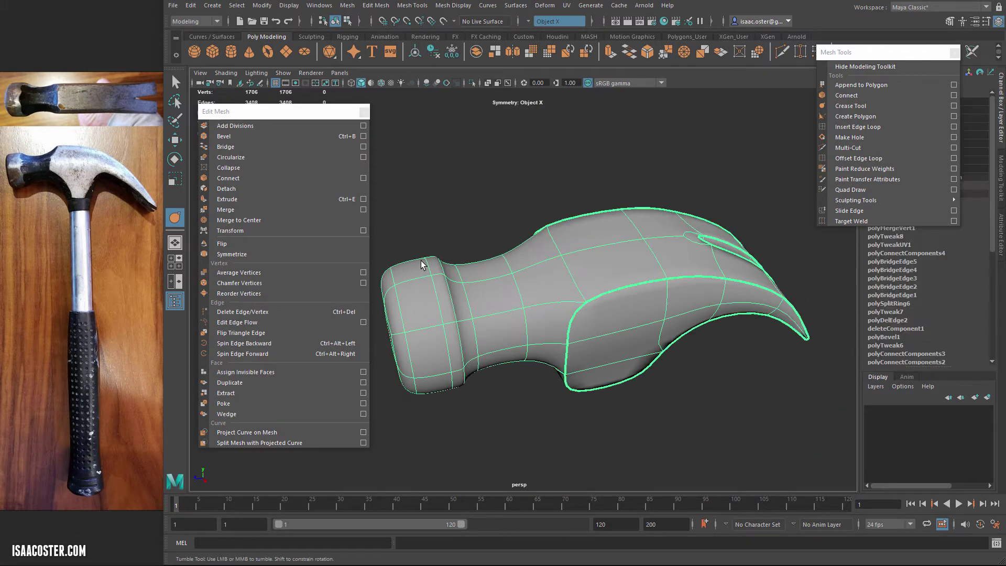
{"action": "right_click", "coordinate": [558, 258]}
{"action": "right_click_drag", "start_coordinate": [558, 258], "coordinate": [558, 230]}
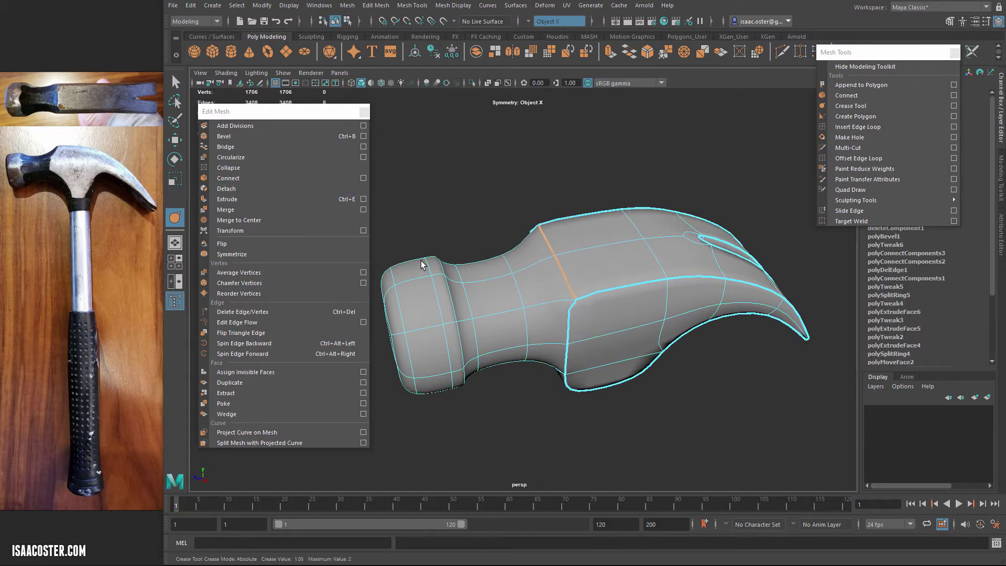
{"action": "left_click_drag", "start_coordinate": [423, 265], "coordinate": [423, 265], "text": "alt"}
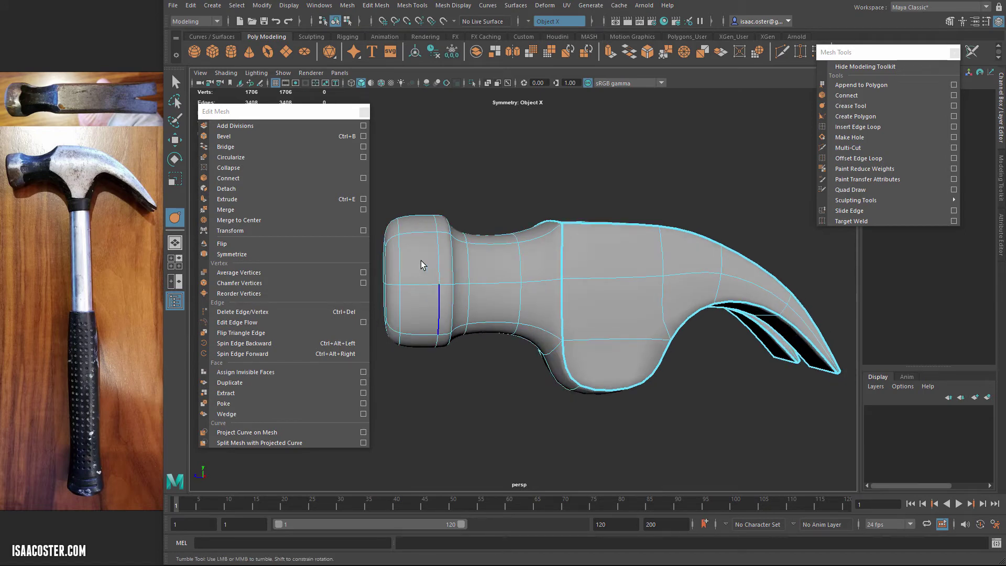
Examine the creased head in smooth preview with nothing selected, from several angles, and restore the object selection.
{"action": "left_click_drag", "start_coordinate": [423, 265], "coordinate": [423, 264], "text": "alt"}
{"action": "key", "text": "F8"}
{"action": "key", "text": "F8"}
{"action": "key", "text": "alt+d"}
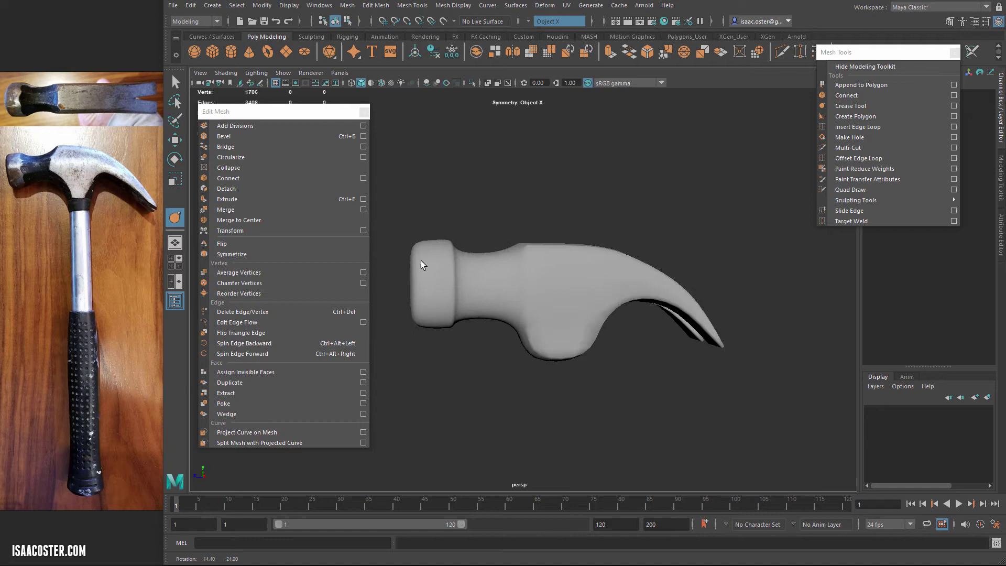
{"action": "middle_click_drag", "start_coordinate": [421, 260], "coordinate": [452, 240], "text": "alt"}
{"action": "left_click_drag", "start_coordinate": [420, 260], "coordinate": [423, 260], "text": "alt"}
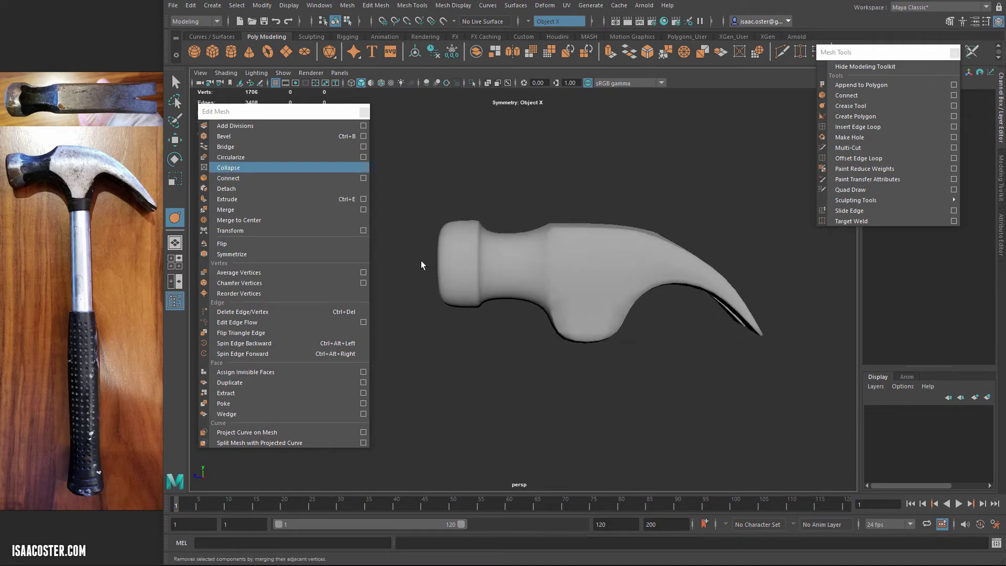
{"action": "key", "text": "ctrl+z"}
{"action": "right_click_drag", "start_coordinate": [421, 265], "coordinate": [461, 265], "text": "alt"}
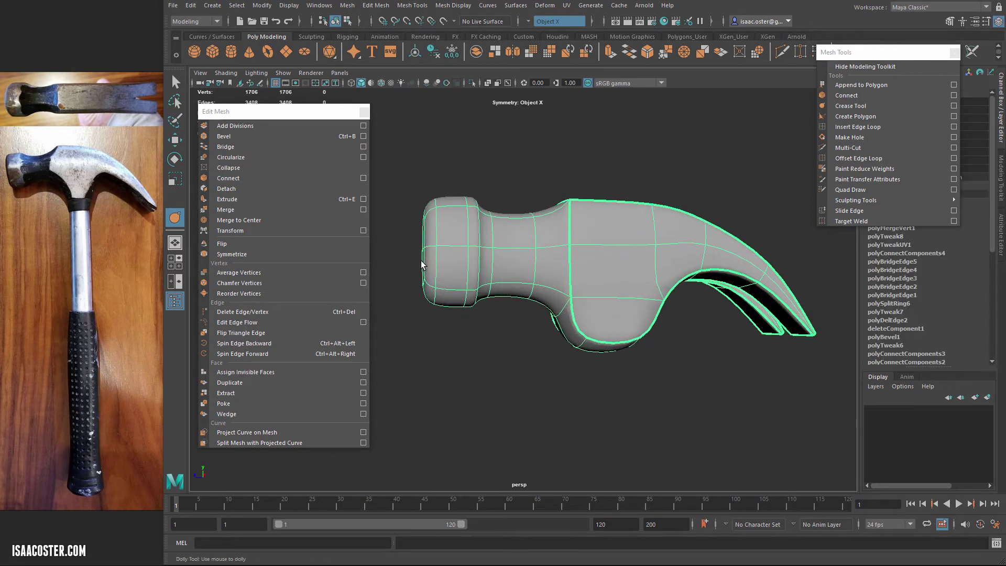
Select the ring of faces around the neck and shift it slightly inward along the local Z, about -0.054.
{"action": "right_click_drag", "start_coordinate": [528, 244], "coordinate": [528, 275]}
{"action": "left_click", "coordinate": [513, 231]}
{"action": "left_click", "coordinate": [513, 265], "text": "shift"}
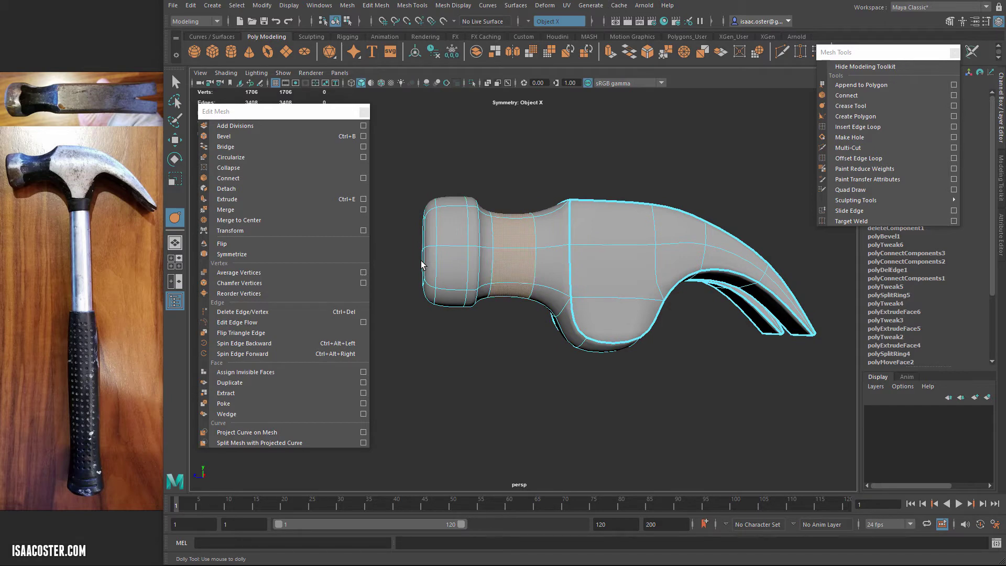
{"action": "key", "text": "w"}
{"action": "left_click_drag", "start_coordinate": [424, 265], "coordinate": [423, 264], "text": "alt"}
{"action": "key", "text": "t"}
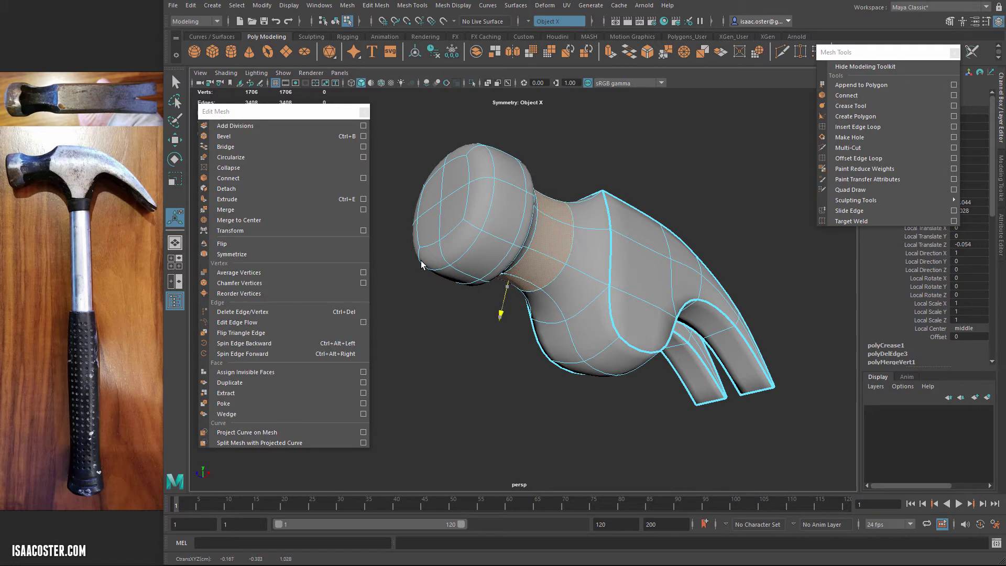
{"action": "left_click_drag", "start_coordinate": [423, 264], "coordinate": [422, 264], "text": "alt"}
Return to unsmoothed display and extrude the two faces on the underside of the body's handle socket.
{"action": "key", "text": "1"}
{"action": "right_click", "coordinate": [587, 292]}
{"action": "right_click_drag", "start_coordinate": [586, 292], "coordinate": [587, 320]}
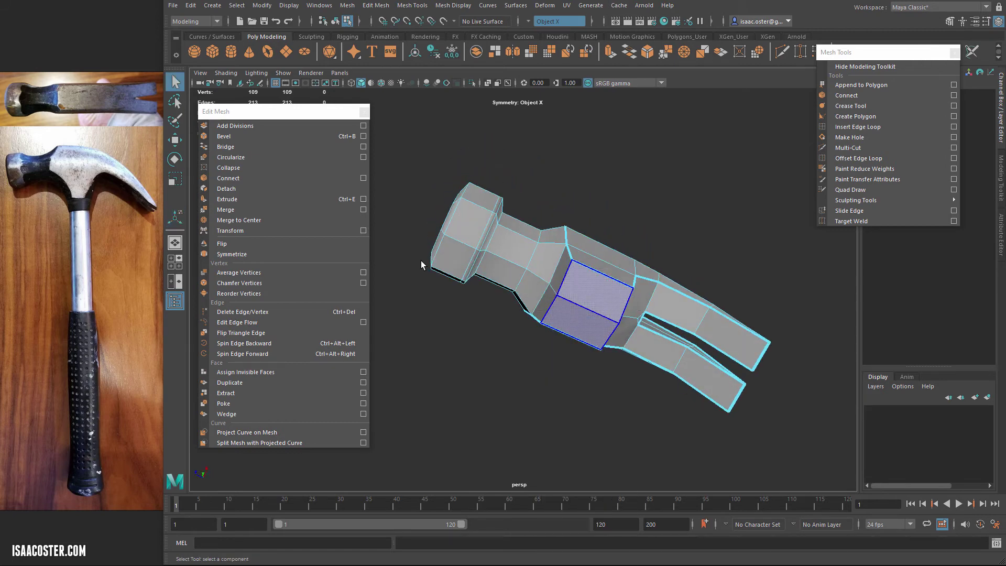
{"action": "left_click", "coordinate": [587, 320]}
{"action": "left_click_drag", "start_coordinate": [421, 264], "coordinate": [422, 265], "text": "alt"}
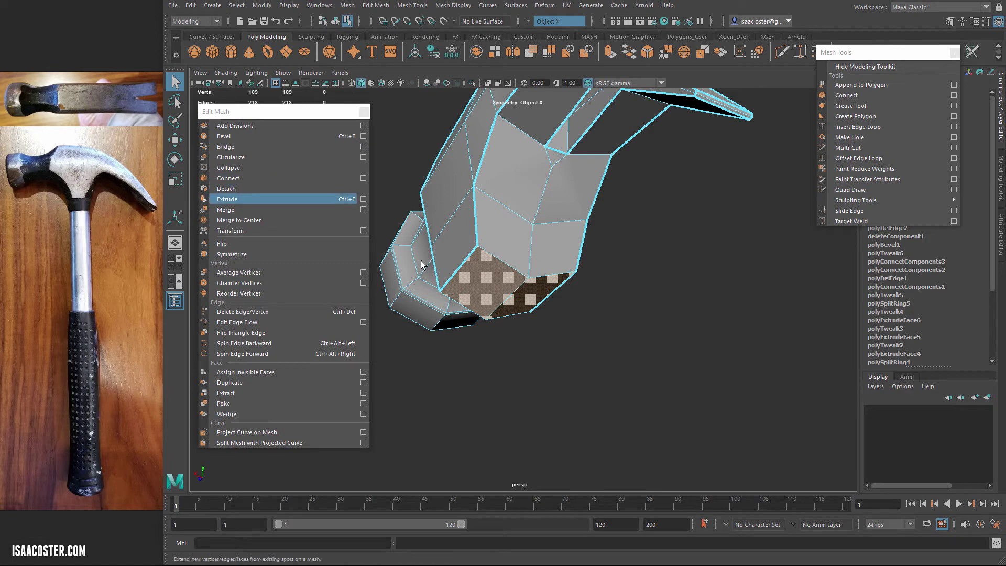
{"action": "key", "text": "ctrl+e"}
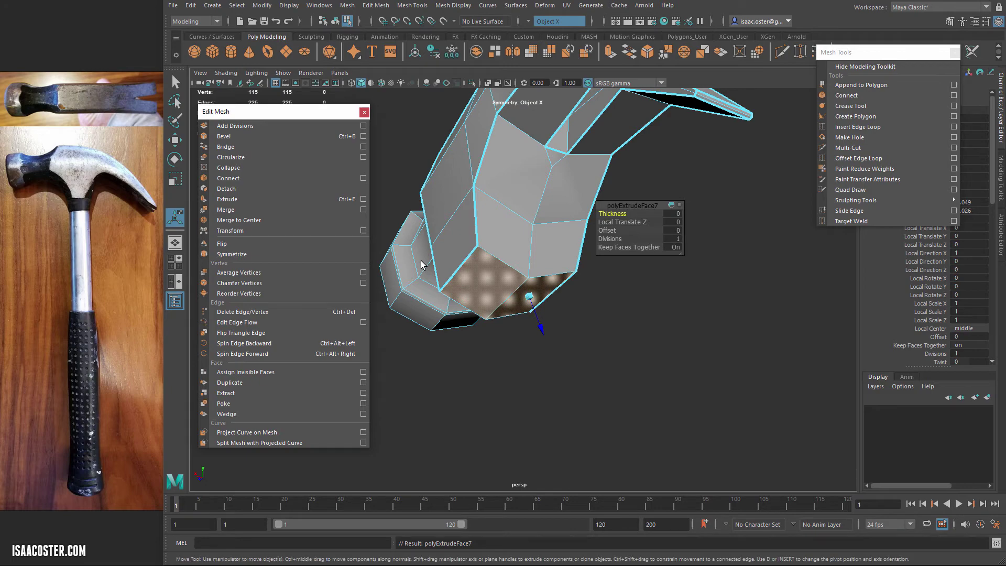
Scale the extruded underside faces down to about 0.8 to inset them within the socket outline.
{"action": "key", "text": "w"}
{"action": "key", "text": "r"}
{"action": "mouse_move", "coordinate": [423, 265]}
{"action": "left_mouse_down", "text": "alt"}
{"action": "mouse_move", "coordinate": [417, 254]}
{"action": "mouse_move", "coordinate": [423, 264]}
{"action": "left_mouse_up", "text": "alt"}
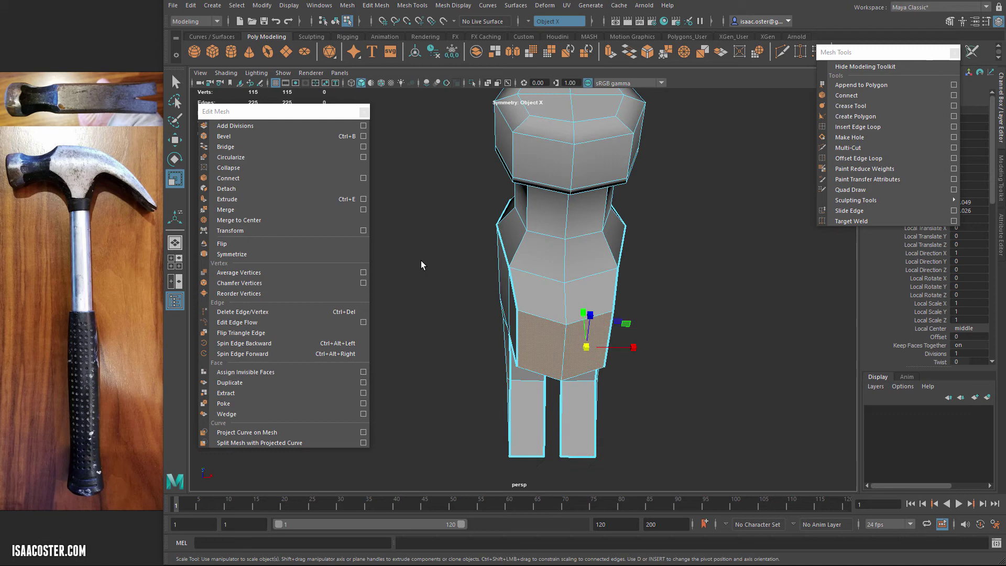
{"action": "middle_click_drag", "start_coordinate": [424, 264], "coordinate": [423, 264]}
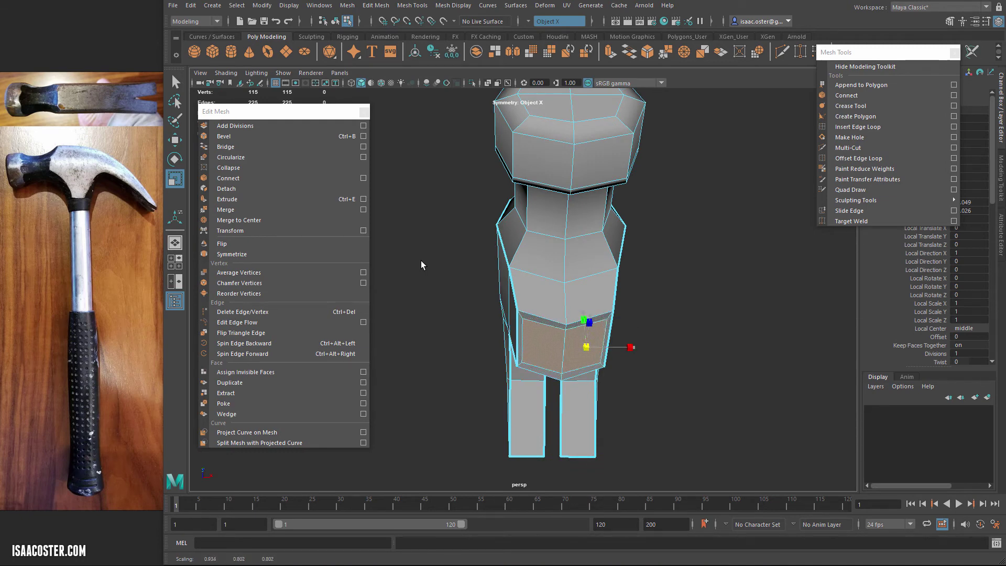
{"action": "left_click_drag", "start_coordinate": [423, 264], "coordinate": [424, 265], "text": "alt"}
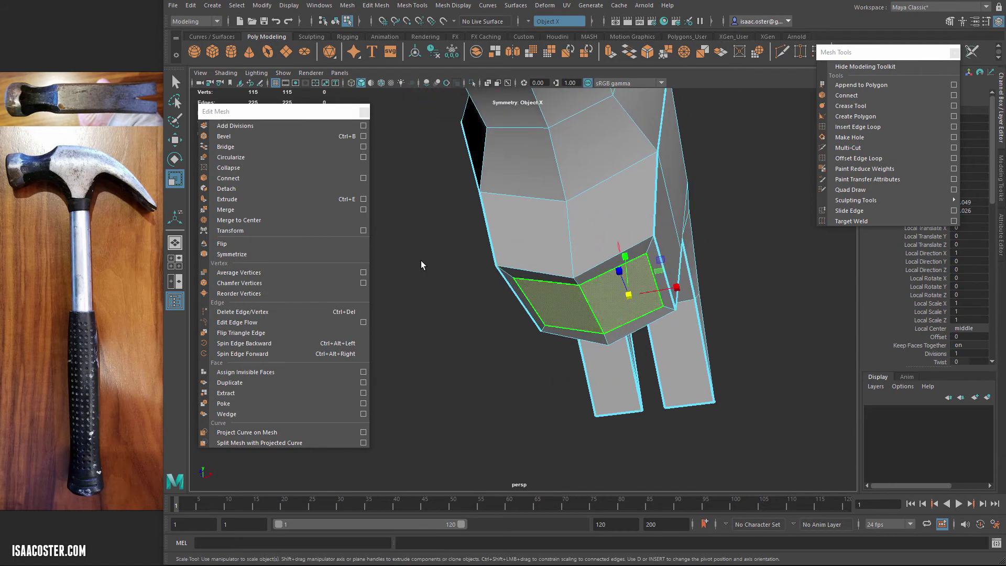
{"action": "key", "text": "ctrl+z"}
{"action": "key", "text": "ctrl+e"}
Move the inset underside faces downward and flatten them vertically by scaling their height to 0.
{"action": "left_click_drag", "start_coordinate": [424, 265], "coordinate": [423, 265], "text": "alt"}
{"action": "key", "text": "w"}
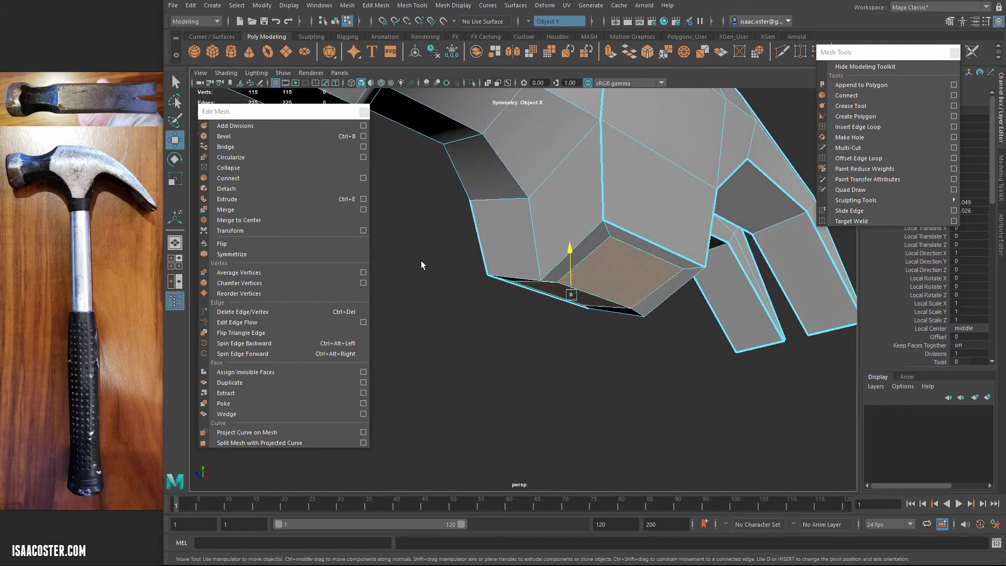
{"action": "middle_click_drag", "start_coordinate": [422, 265], "coordinate": [422, 282]}
{"action": "left_click_drag", "start_coordinate": [424, 264], "coordinate": [423, 265], "text": "alt"}
{"action": "key", "text": "r"}
{"action": "middle_click_drag", "start_coordinate": [423, 264], "coordinate": [423, 265]}
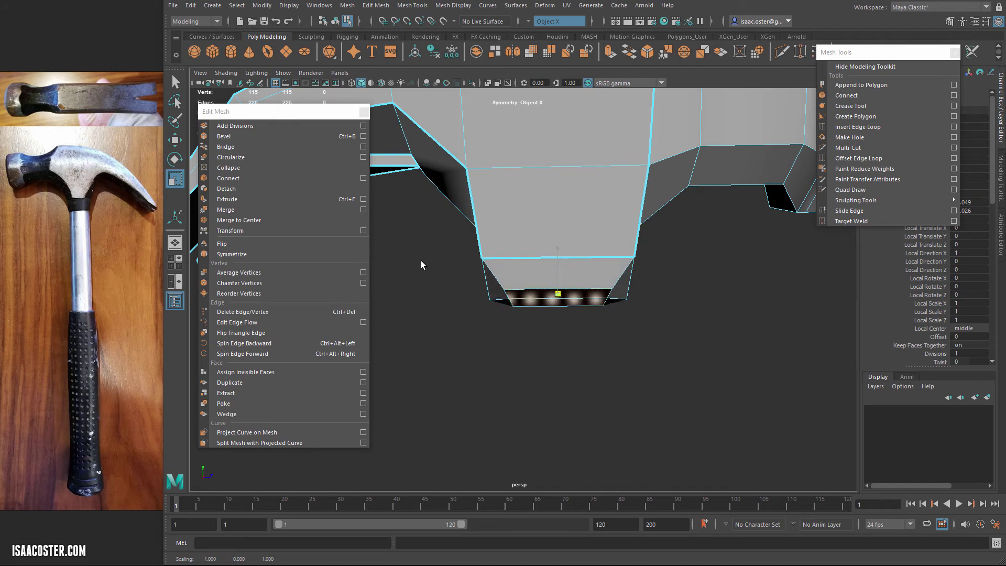
Select the center vertices on the front and back of the socket's lower rim and raise them slightly.
{"action": "left_click_drag", "start_coordinate": [423, 265], "coordinate": [424, 265], "text": "alt"}
{"action": "right_click_drag", "start_coordinate": [423, 265], "coordinate": [424, 264]}
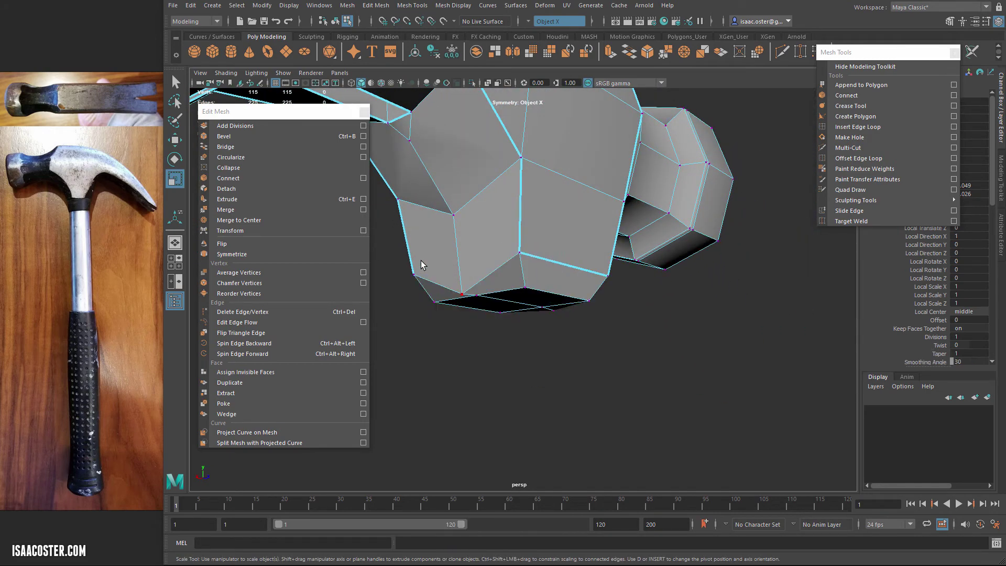
{"action": "left_click", "coordinate": [462, 294]}
{"action": "left_click_drag", "start_coordinate": [421, 260], "coordinate": [421, 261], "text": "alt"}
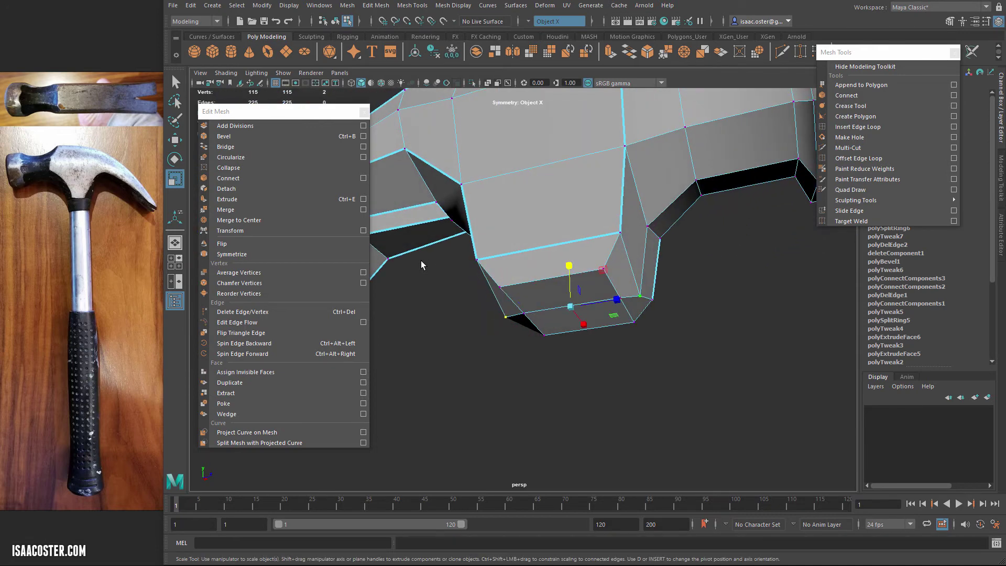
{"action": "key", "text": "w"}
{"action": "left_click_drag", "start_coordinate": [569, 263], "coordinate": [569, 252]}
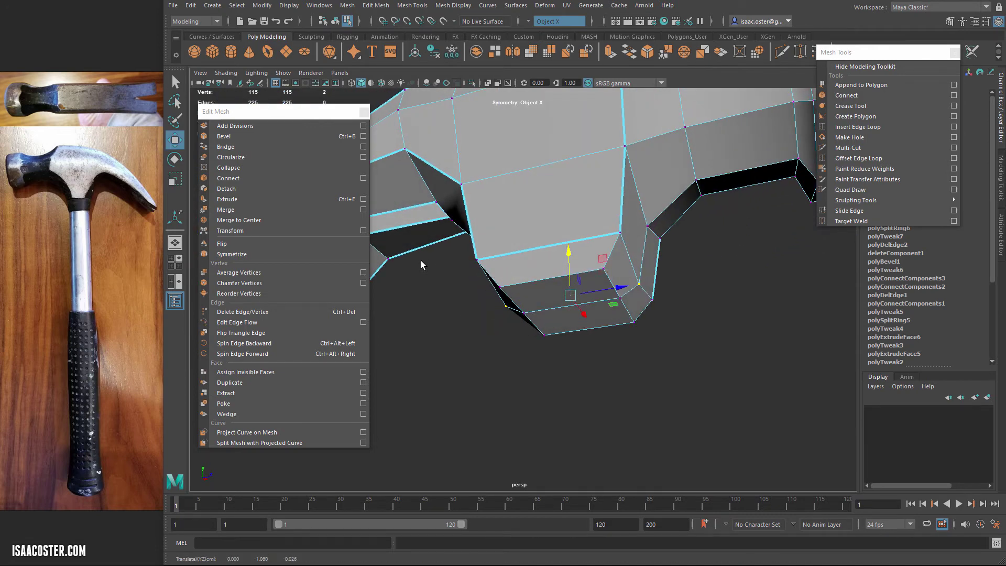
{"action": "left_click_drag", "start_coordinate": [423, 265], "coordinate": [423, 265], "text": "alt"}
{"action": "key", "text": "r"}
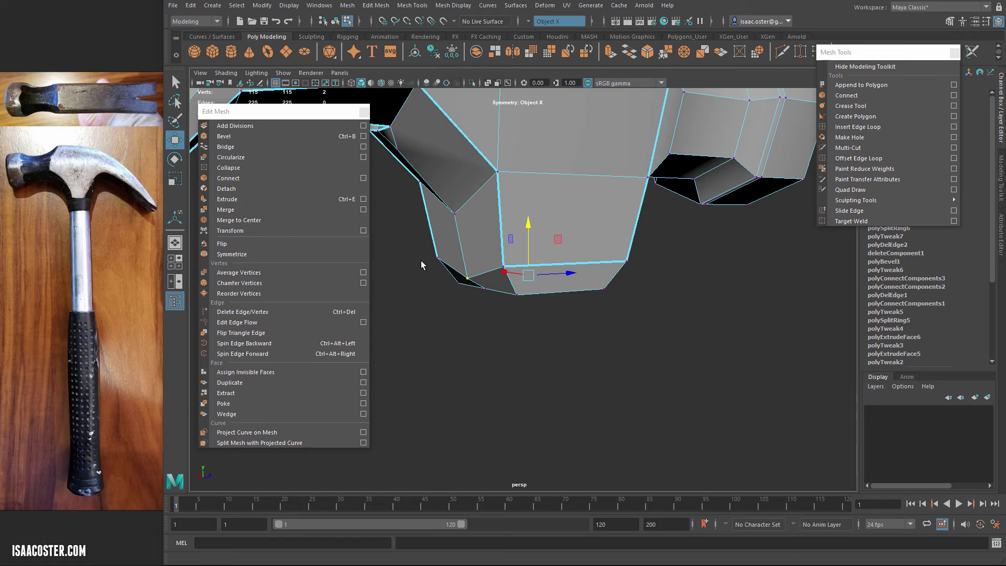
{"action": "left_click_drag", "start_coordinate": [421, 261], "coordinate": [424, 265], "text": "alt"}
{"action": "left_click", "coordinate": [421, 260]}
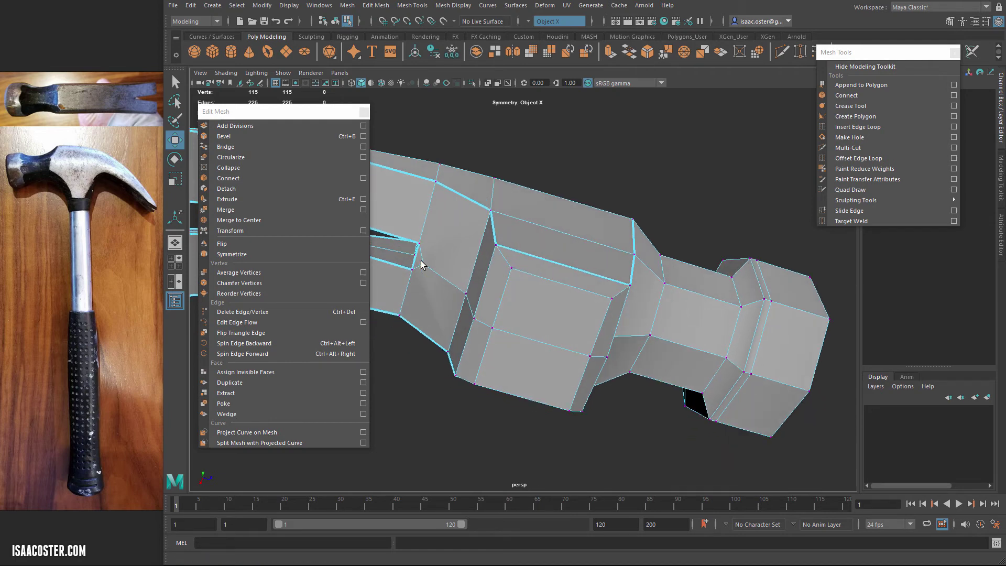
Move the two long side edges of the socket's bottom inset inward to narrow the handle opening.
{"action": "left_click_drag", "start_coordinate": [424, 264], "coordinate": [423, 265], "text": "alt"}
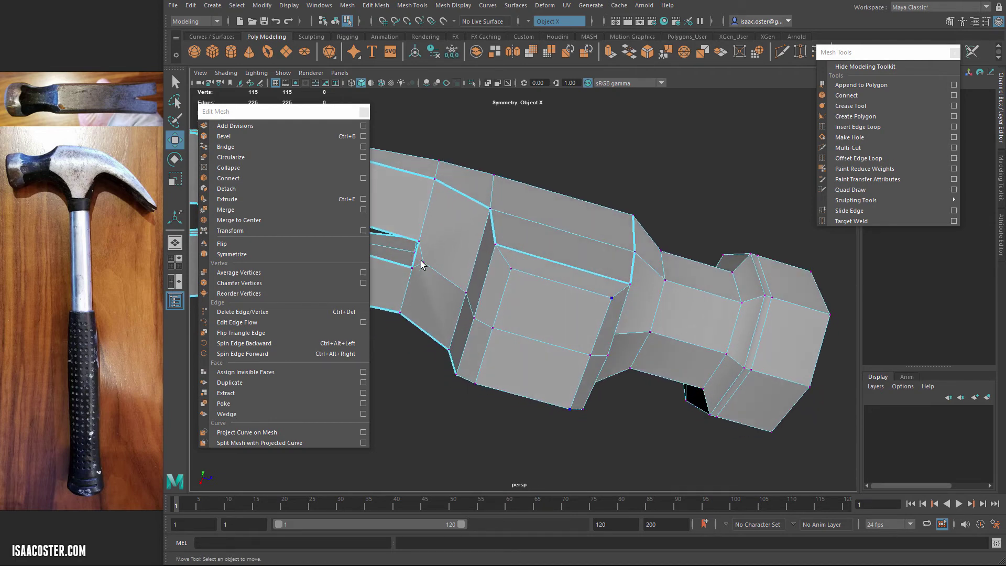
{"action": "mouse_move", "coordinate": [570, 286]}
{"action": "right_mouse_down"}
{"action": "mouse_move", "coordinate": [570, 315]}
{"action": "mouse_move", "coordinate": [575, 261]}
{"action": "right_mouse_up"}
{"action": "left_click", "coordinate": [566, 277]}
{"action": "left_click", "coordinate": [563, 284]}
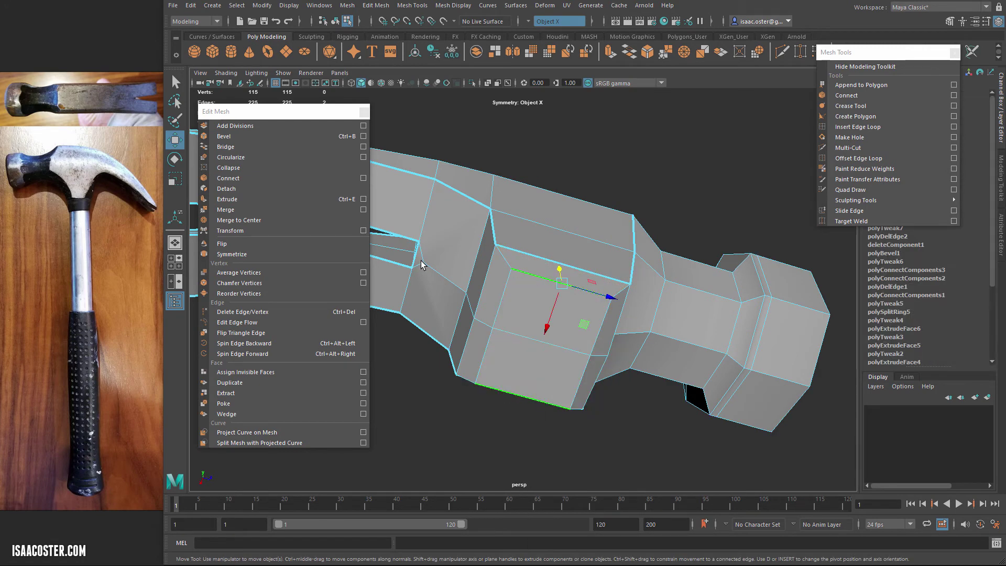
{"action": "mouse_move", "coordinate": [547, 327]}
{"action": "left_mouse_down"}
{"action": "mouse_move", "coordinate": [556, 293]}
{"action": "mouse_move", "coordinate": [564, 318]}
{"action": "left_mouse_up"}
Extrude the socket's two bottom faces downward with a local Z translation of 2.453 to form the handle shaft.
{"action": "right_click_drag", "start_coordinate": [575, 319], "coordinate": [575, 349]}
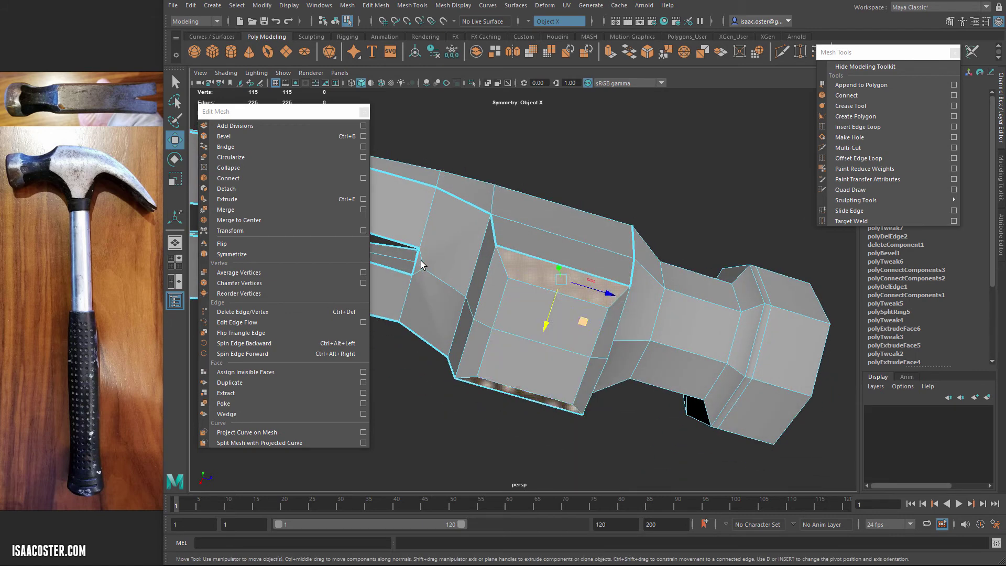
{"action": "left_click", "coordinate": [564, 335]}
{"action": "left_click_drag", "start_coordinate": [619, 325], "coordinate": [602, 383], "text": "alt"}
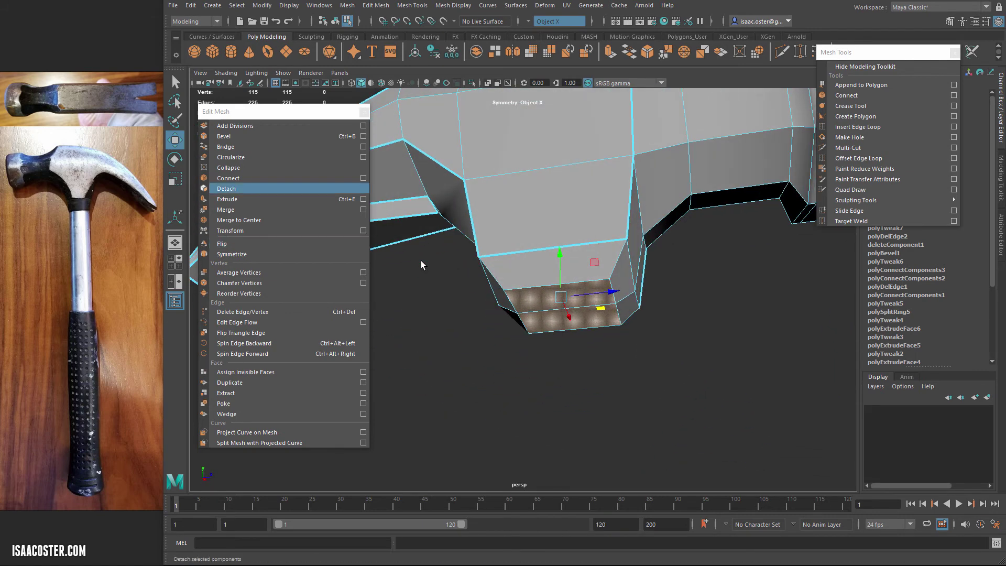
{"action": "key", "text": "ctrl+e"}
{"action": "mouse_move", "coordinate": [562, 328]}
{"action": "left_mouse_down"}
{"action": "mouse_move", "coordinate": [564, 428]}
{"action": "mouse_move", "coordinate": [564, 417]}
{"action": "left_mouse_up"}
{"action": "middle_click_drag", "start_coordinate": [424, 265], "coordinate": [423, 265]}
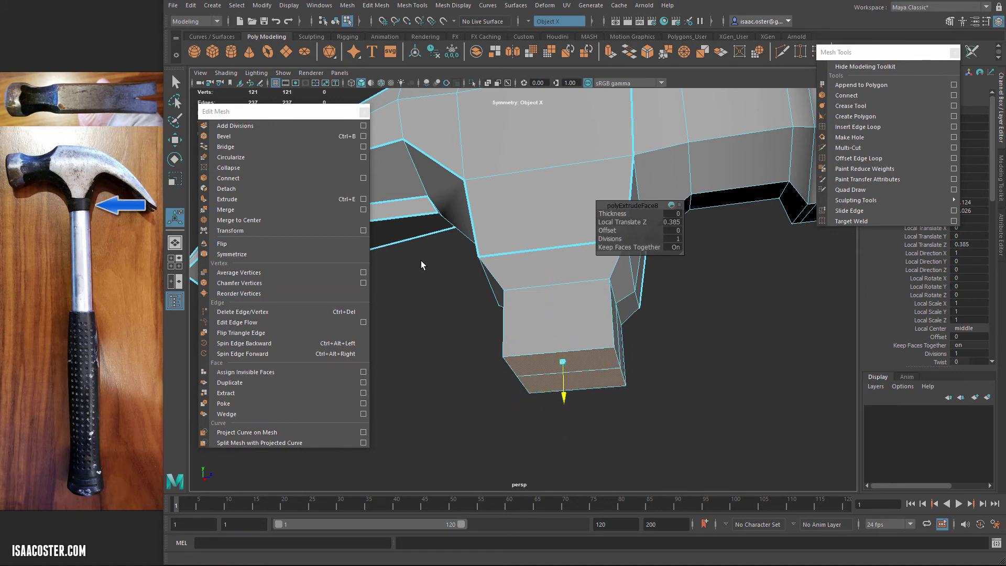
{"action": "left_click_drag", "start_coordinate": [421, 261], "coordinate": [422, 260], "text": "alt"}
{"action": "right_click_drag", "start_coordinate": [421, 261], "coordinate": [422, 261], "text": "alt"}
{"action": "left_click_drag", "start_coordinate": [421, 261], "coordinate": [421, 261], "text": "alt"}
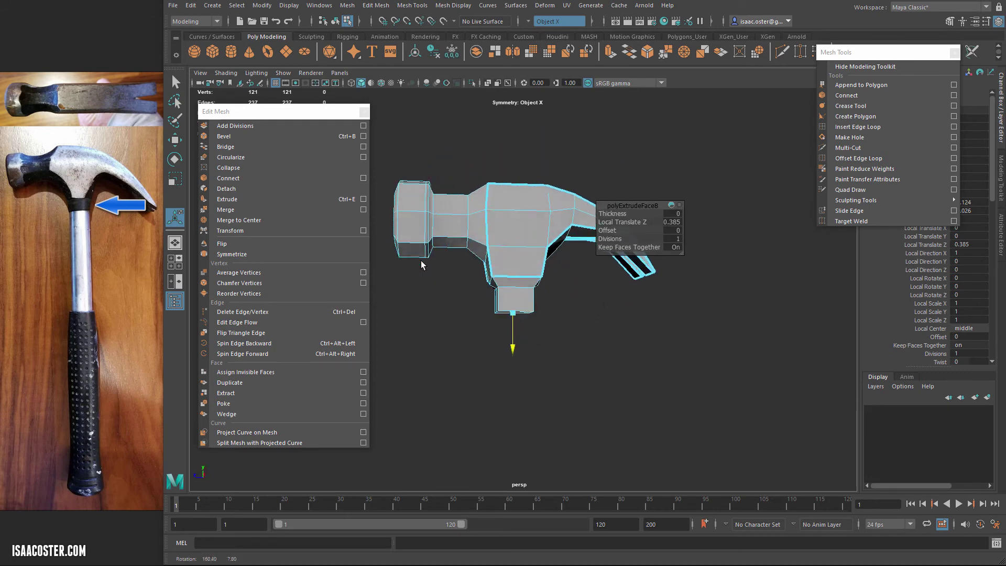
{"action": "middle_click_drag", "start_coordinate": [423, 264], "coordinate": [423, 265]}
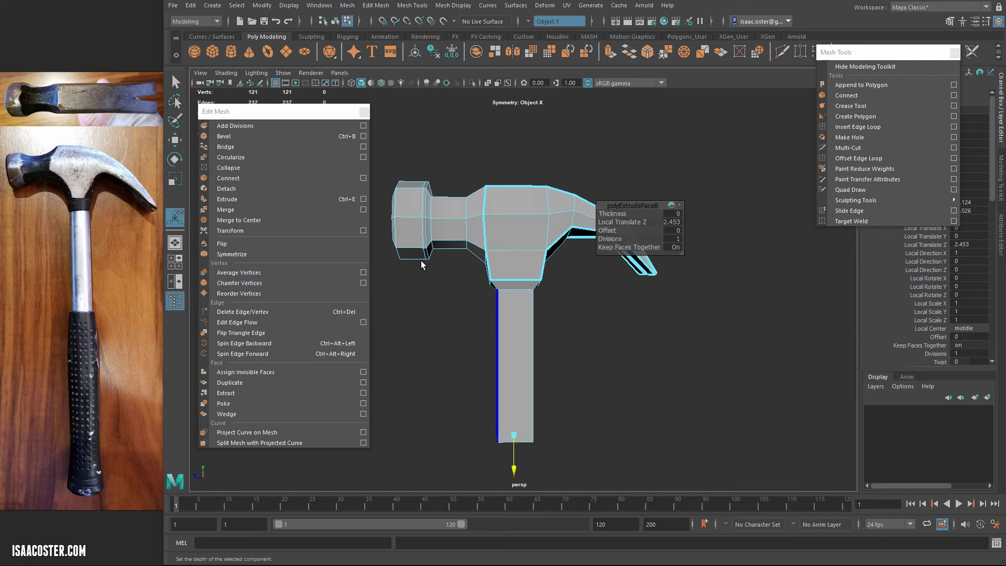
Move the extrude settings clear of the claw, inspect the new shaft, and return to object selection with nothing selected.
{"action": "left_click_drag", "start_coordinate": [632, 206], "coordinate": [732, 120]}
{"action": "left_click_drag", "start_coordinate": [421, 260], "coordinate": [422, 264], "text": "alt"}
{"action": "middle_click_drag", "start_coordinate": [422, 265], "coordinate": [422, 265], "text": "alt"}
{"action": "left_click_drag", "start_coordinate": [422, 265], "coordinate": [422, 264], "text": "alt"}
{"action": "scroll", "coordinate": [422, 265], "scroll_direction": "up", "scroll_amount": 5}
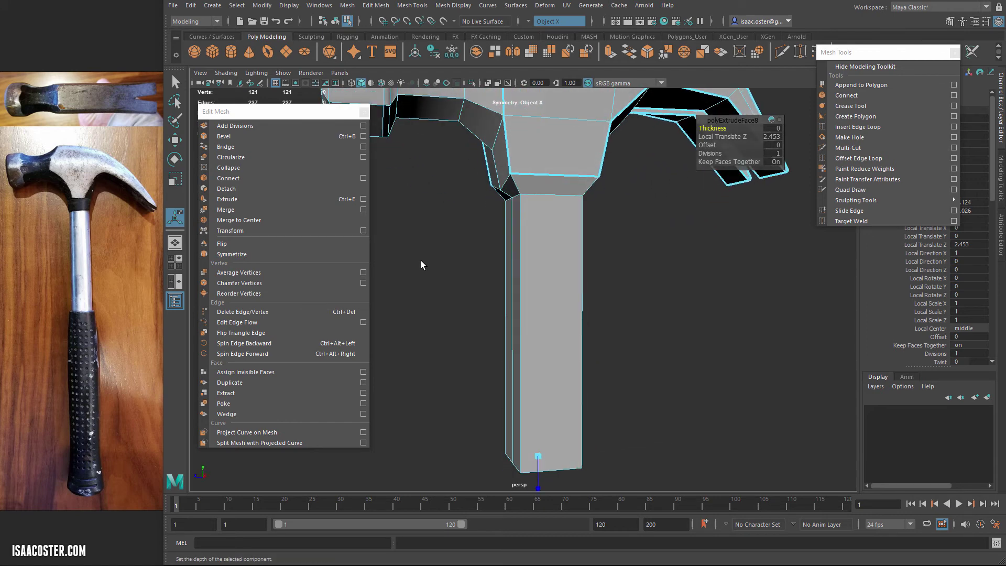
{"action": "key", "text": "F8"}
{"action": "left_click", "coordinate": [422, 265]}
{"action": "scroll", "coordinate": [422, 265], "scroll_direction": "down", "scroll_amount": 5}
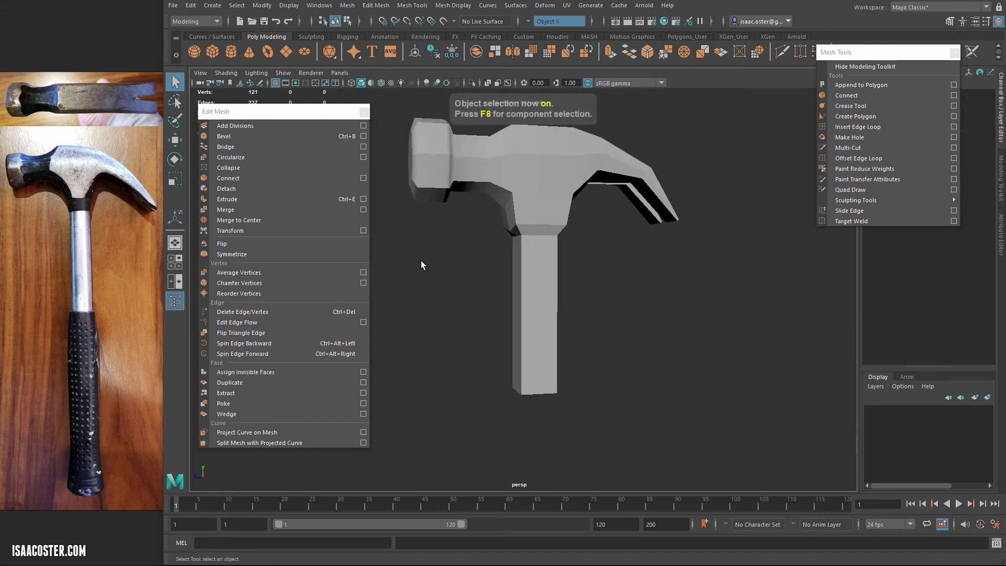
Preview the hammer mesh with smoothing, inspect the rounded shape, and return to the unsmoothed display with the hammer selected.
{"action": "left_click_drag", "start_coordinate": [421, 265], "coordinate": [422, 265], "text": "alt"}
{"action": "key", "text": "q"}
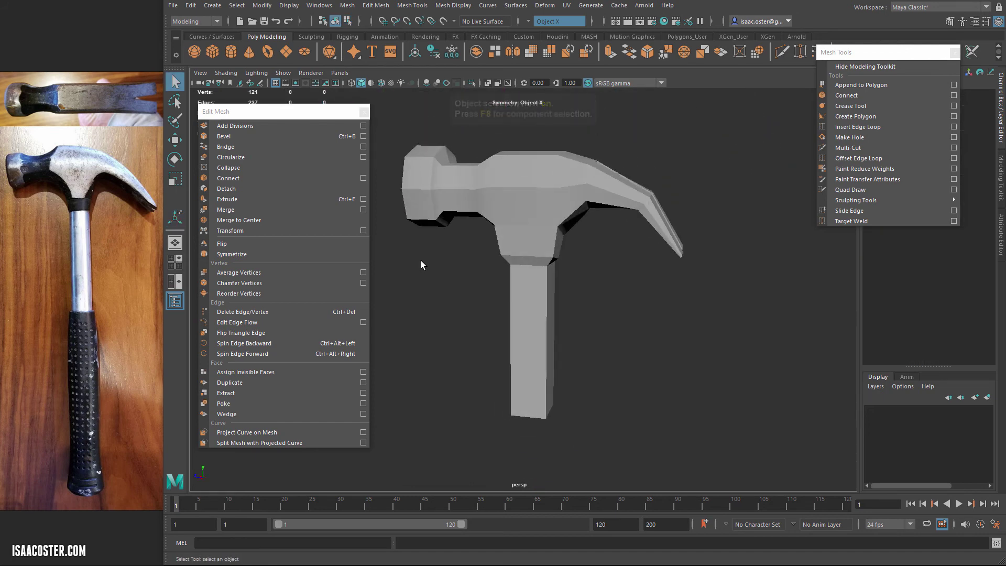
{"action": "key", "text": "ctrl+z"}
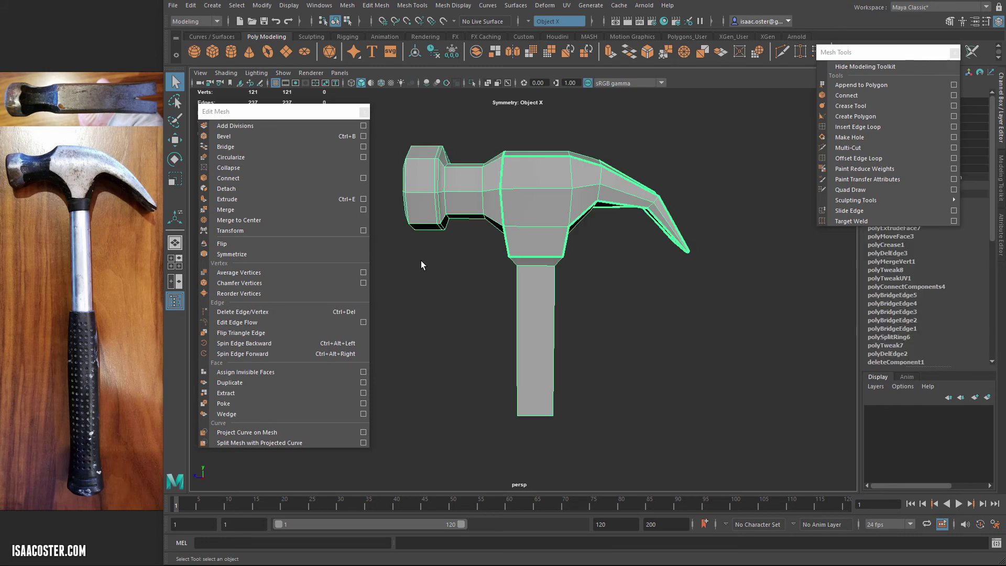
{"action": "key", "text": "3"}
{"action": "left_click", "coordinate": [422, 265]}
{"action": "left_click_drag", "start_coordinate": [422, 265], "coordinate": [421, 260], "text": "alt"}
{"action": "key", "text": "ctrl+z"}
{"action": "key", "text": "1"}
{"action": "right_click_drag", "start_coordinate": [421, 260], "coordinate": [421, 260], "text": "alt"}
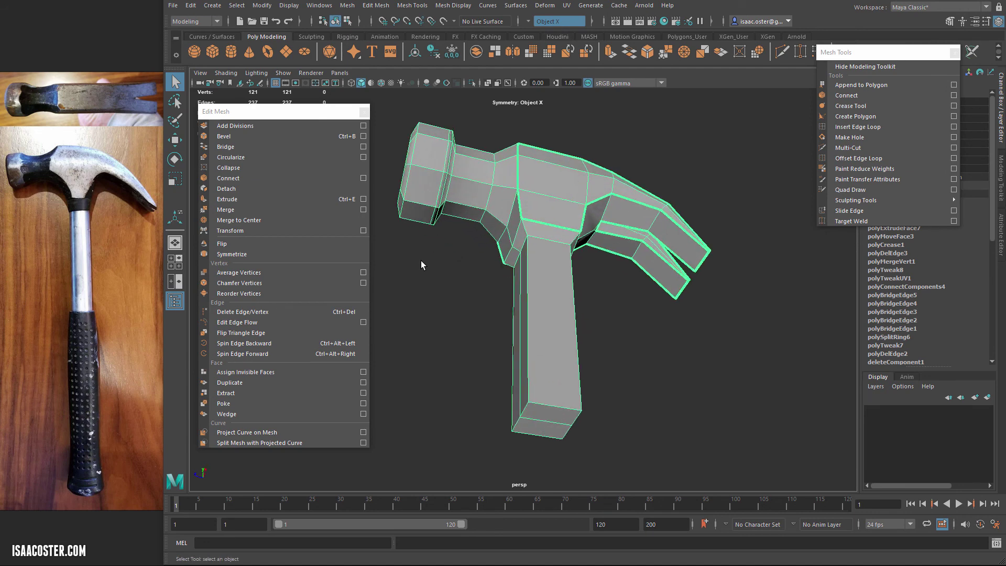
Extrude the two end faces of the handle shaft downward with a local Z translation of 5.006 to form the grip section.
{"action": "right_click", "coordinate": [557, 385]}
{"action": "right_click_drag", "start_coordinate": [557, 385], "coordinate": [557, 422]}
{"action": "left_click", "coordinate": [553, 420]}
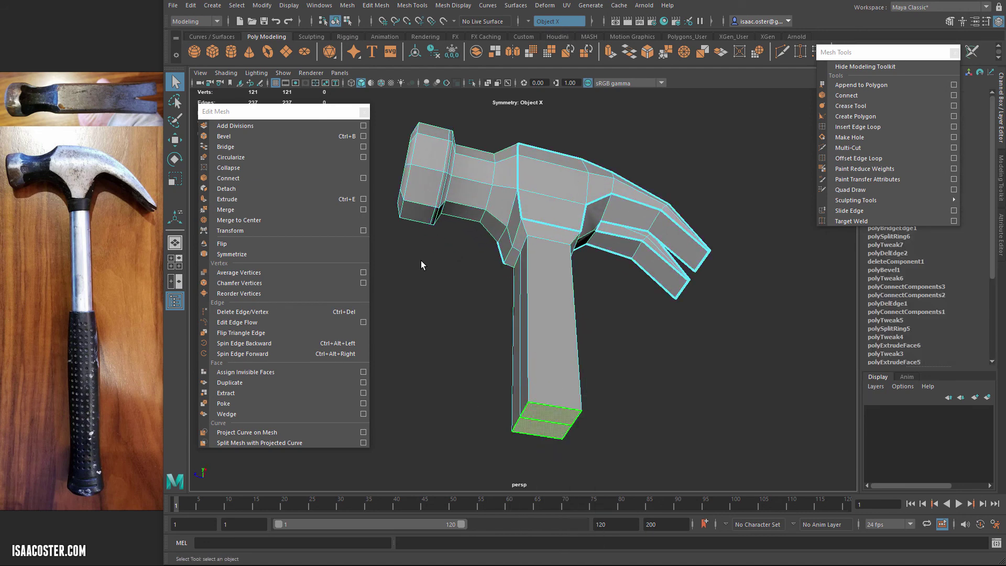
{"action": "left_click_drag", "start_coordinate": [552, 420], "coordinate": [571, 440], "text": "alt"}
{"action": "right_click_drag", "start_coordinate": [571, 440], "coordinate": [529, 440], "text": "alt"}
{"action": "middle_click_drag", "start_coordinate": [529, 440], "coordinate": [540, 374], "text": "alt"}
{"action": "right_click_drag", "start_coordinate": [421, 261], "coordinate": [422, 260], "text": "alt"}
{"action": "left_click_drag", "start_coordinate": [421, 261], "coordinate": [421, 261], "text": "alt"}
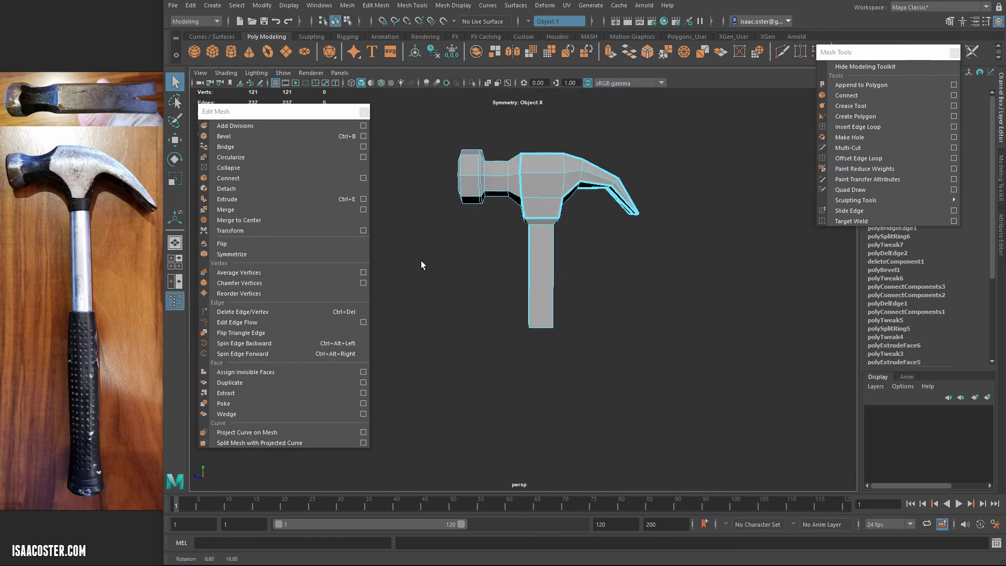
{"action": "middle_click_drag", "start_coordinate": [421, 260], "coordinate": [421, 261], "text": "alt"}
{"action": "right_click_drag", "start_coordinate": [422, 260], "coordinate": [421, 260], "text": "alt"}
{"action": "middle_click_drag", "start_coordinate": [421, 261], "coordinate": [421, 260], "text": "alt"}
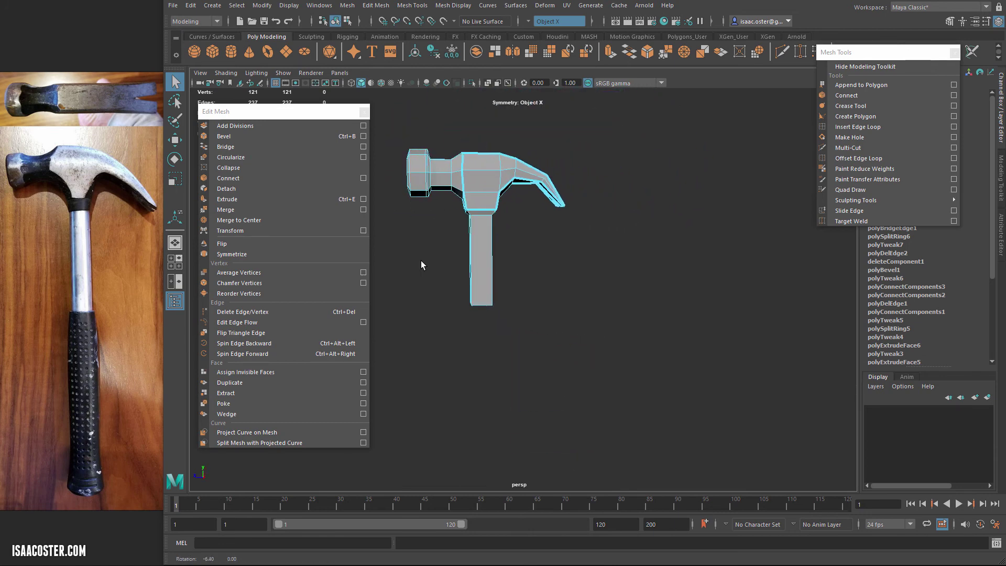
{"action": "left_click_drag", "start_coordinate": [421, 261], "coordinate": [422, 264], "text": "alt"}
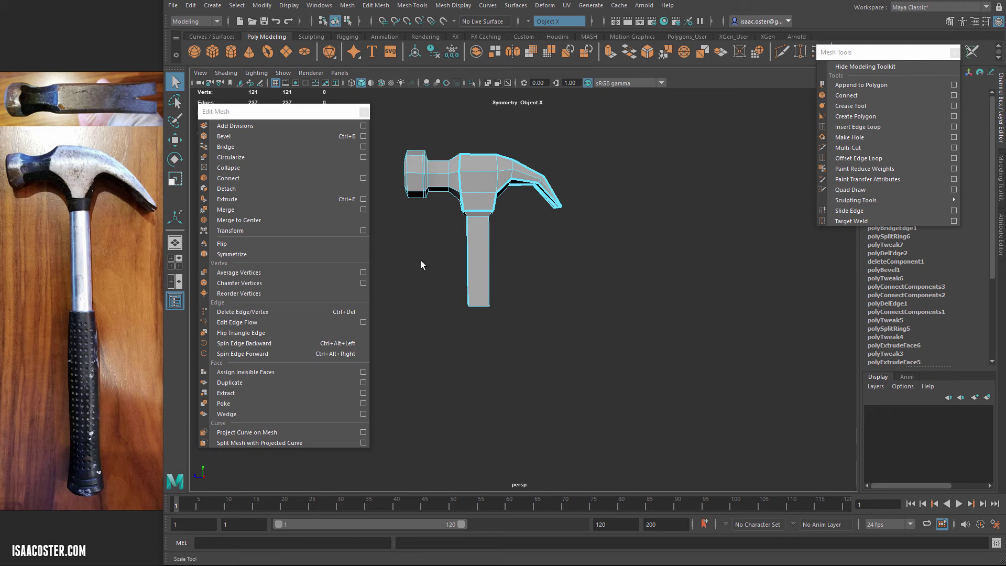
{"action": "left_click_drag", "start_coordinate": [421, 265], "coordinate": [421, 265], "text": "alt"}
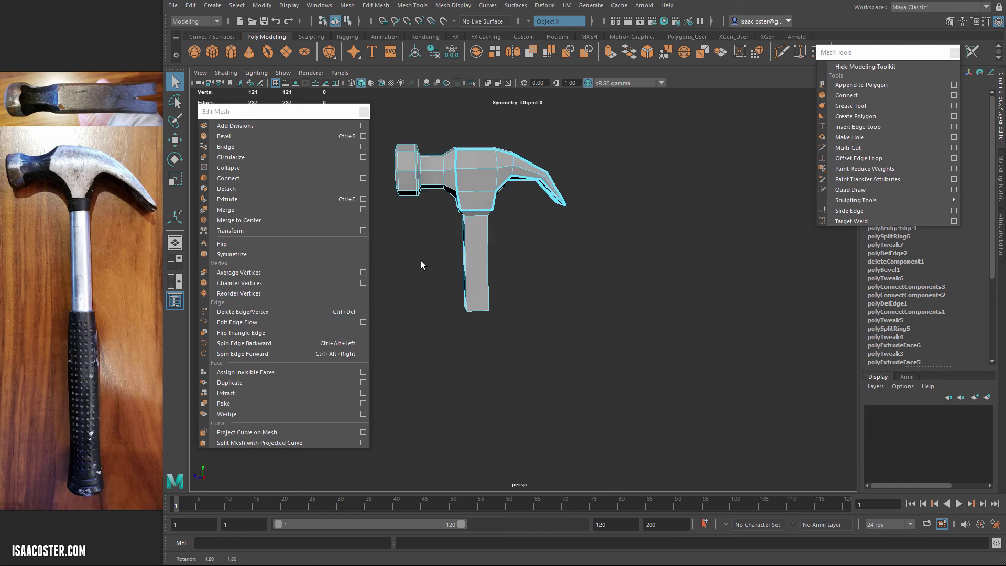
{"action": "left_click_drag", "start_coordinate": [420, 265], "coordinate": [421, 265], "text": "alt"}
{"action": "scroll", "coordinate": [421, 265], "scroll_direction": "up", "scroll_amount": 3}
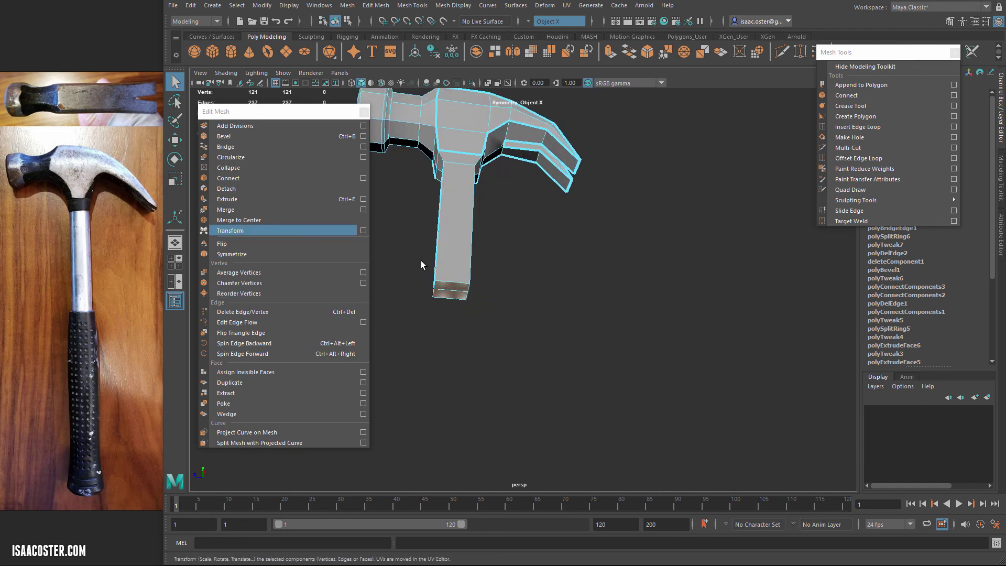
{"action": "left_click", "coordinate": [227, 199]}
{"action": "left_click_drag", "start_coordinate": [448, 326], "coordinate": [438, 486]}
{"action": "left_click_drag", "start_coordinate": [421, 265], "coordinate": [420, 266], "text": "alt"}
{"action": "right_click_drag", "start_coordinate": [421, 265], "coordinate": [421, 265], "text": "alt"}
{"action": "left_click_drag", "start_coordinate": [420, 265], "coordinate": [421, 265], "text": "alt"}
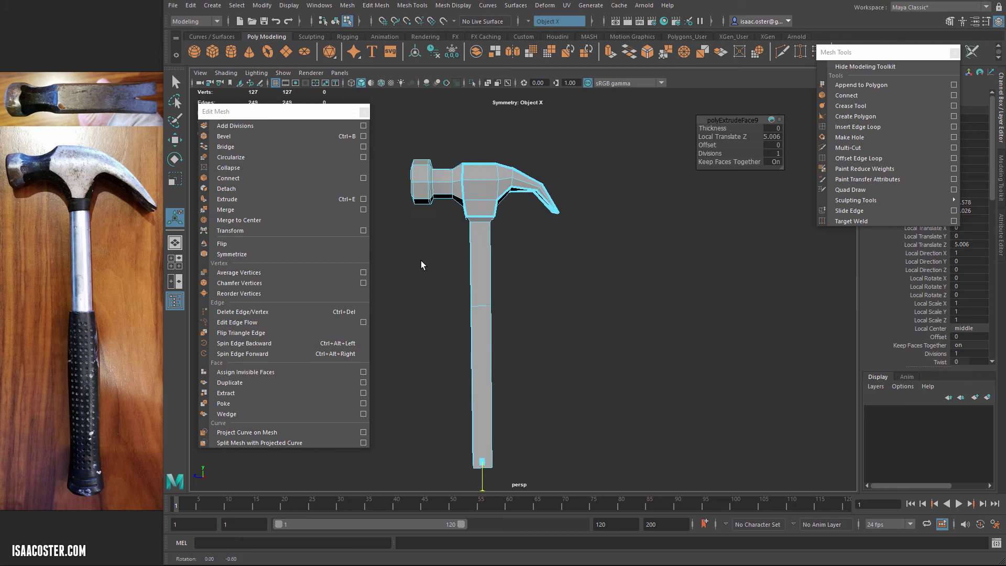
{"action": "left_click_drag", "start_coordinate": [420, 265], "coordinate": [421, 265], "text": "alt"}
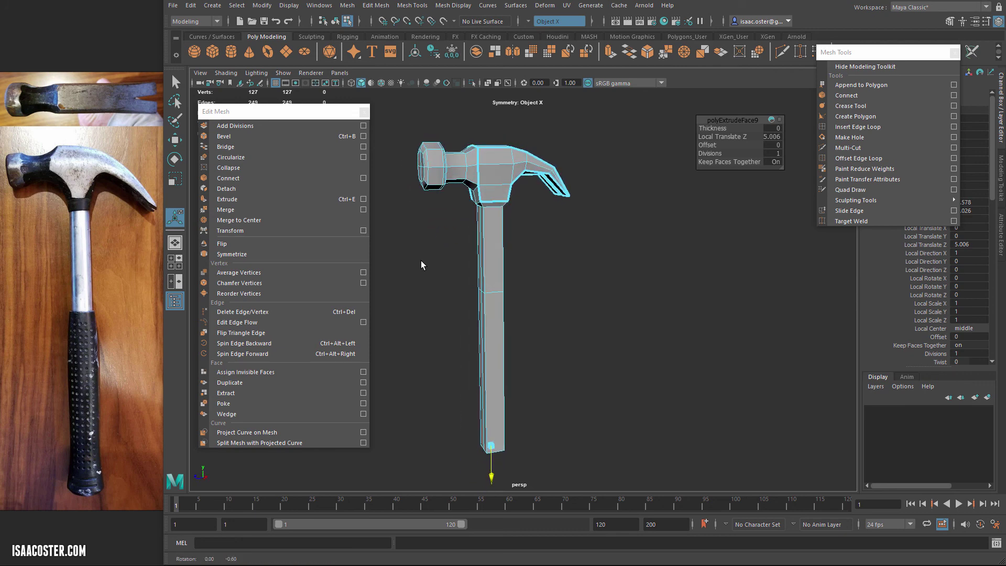